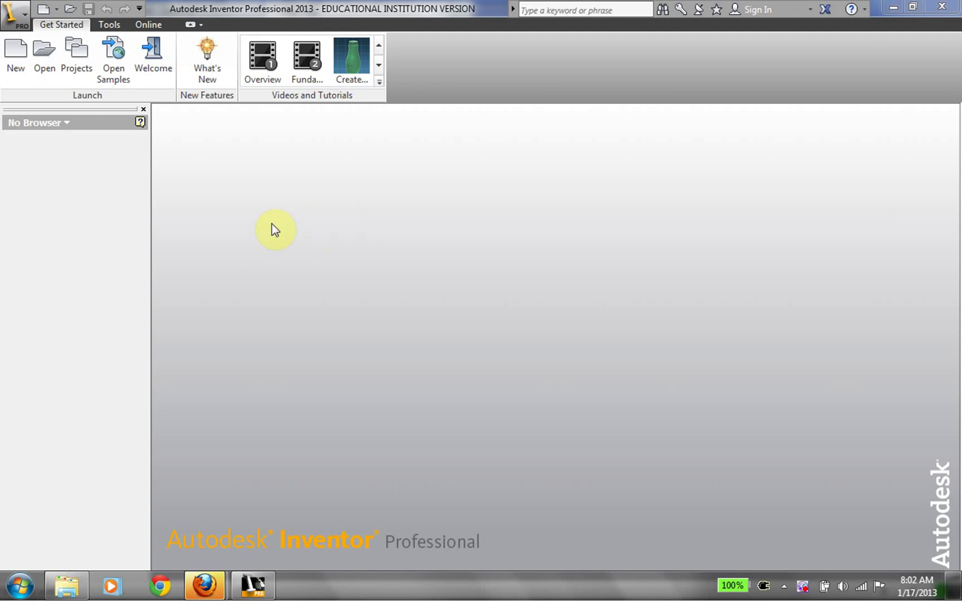
- Create a new Part document (Part10) from the New dropdown on the Quick Access Toolbar
left_click(57, 9)
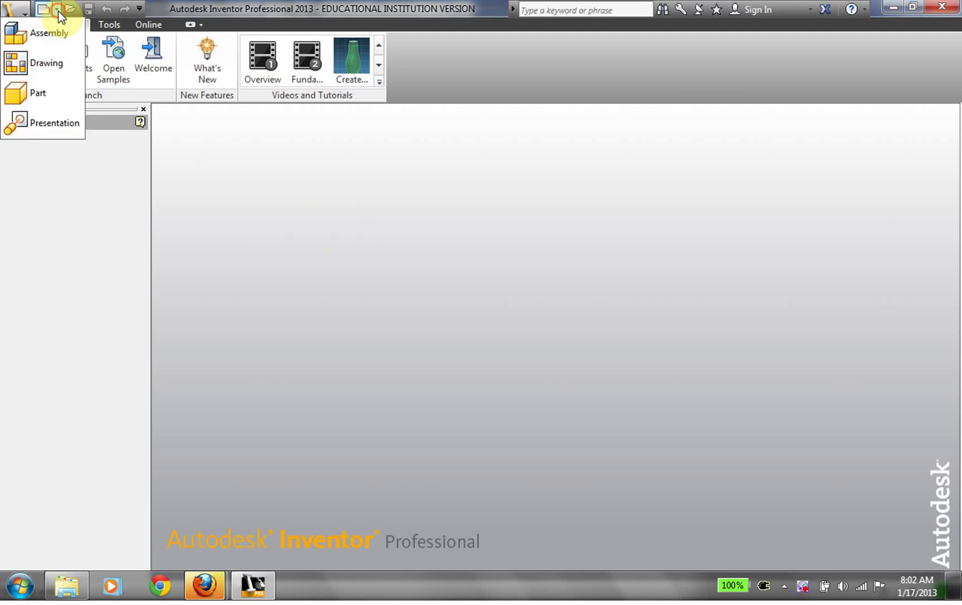
left_click(53, 92)
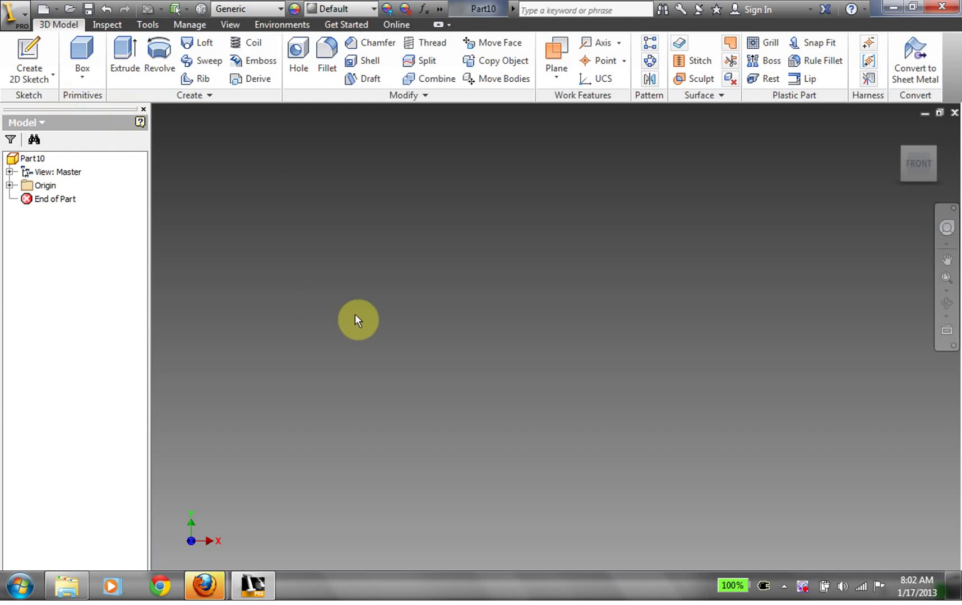
- Start a 2D sketch on the XY plane and draw a center-point circle
left_click(26, 53)
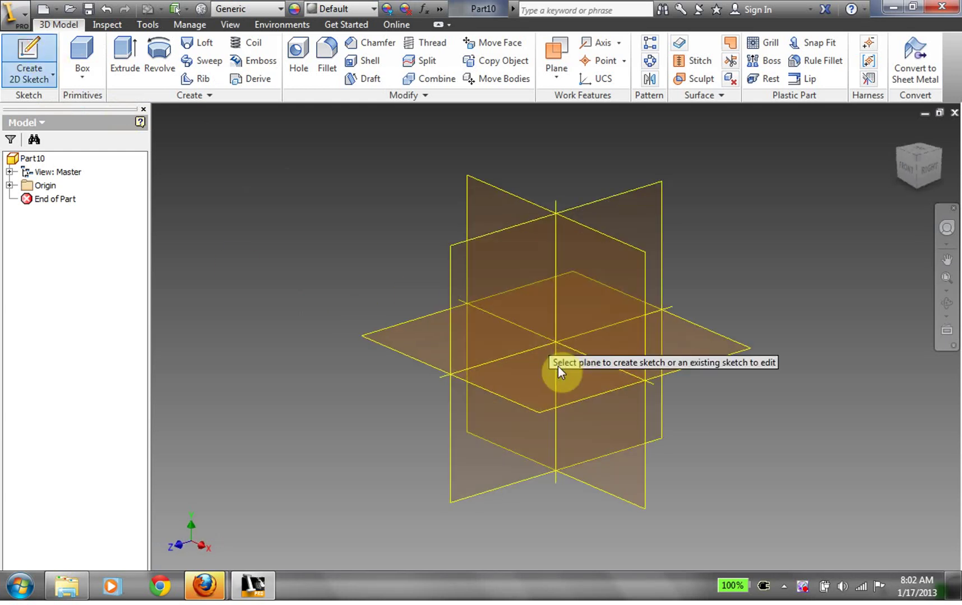
left_click(539, 385)
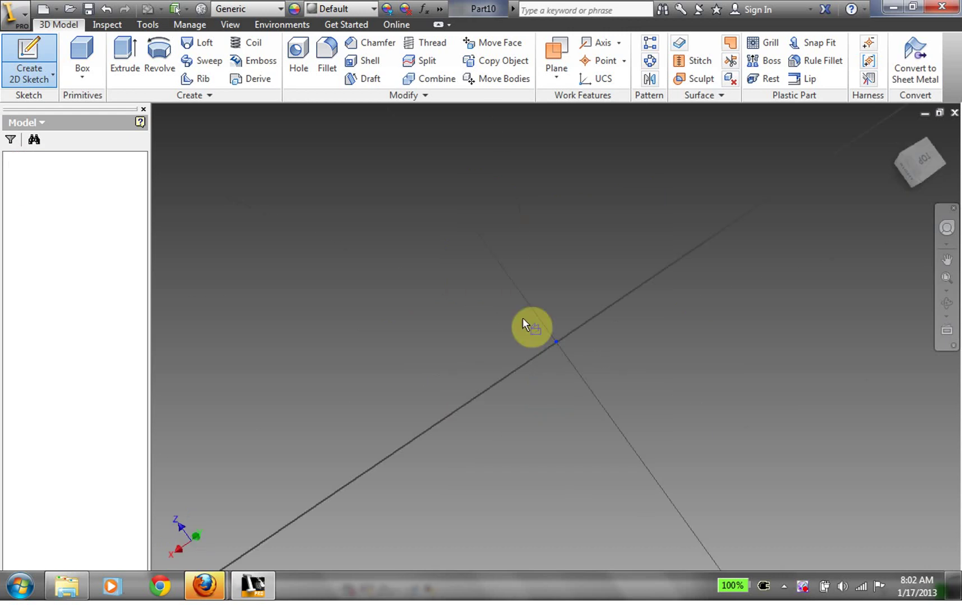
left_click(63, 42)
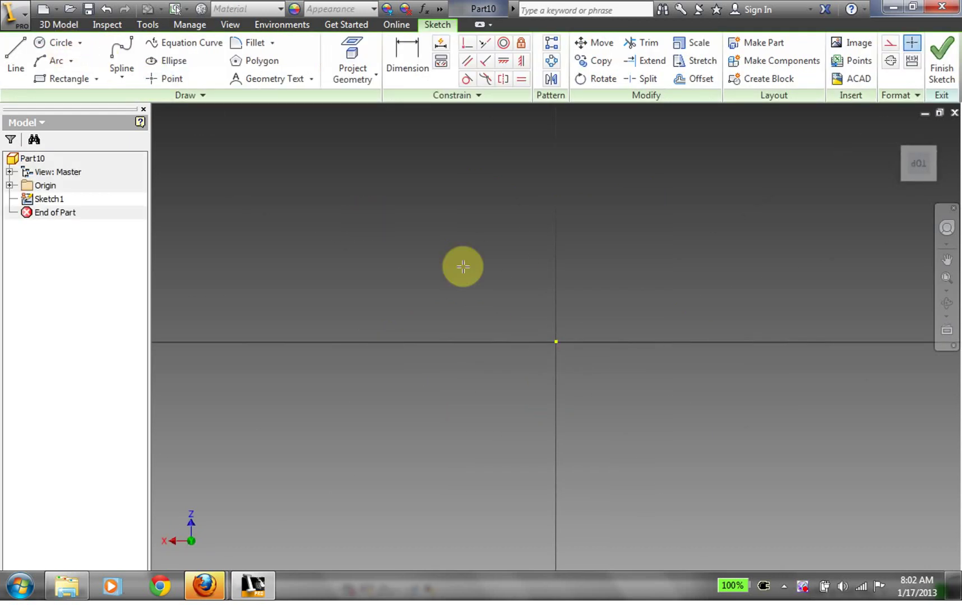
left_click(521, 301)
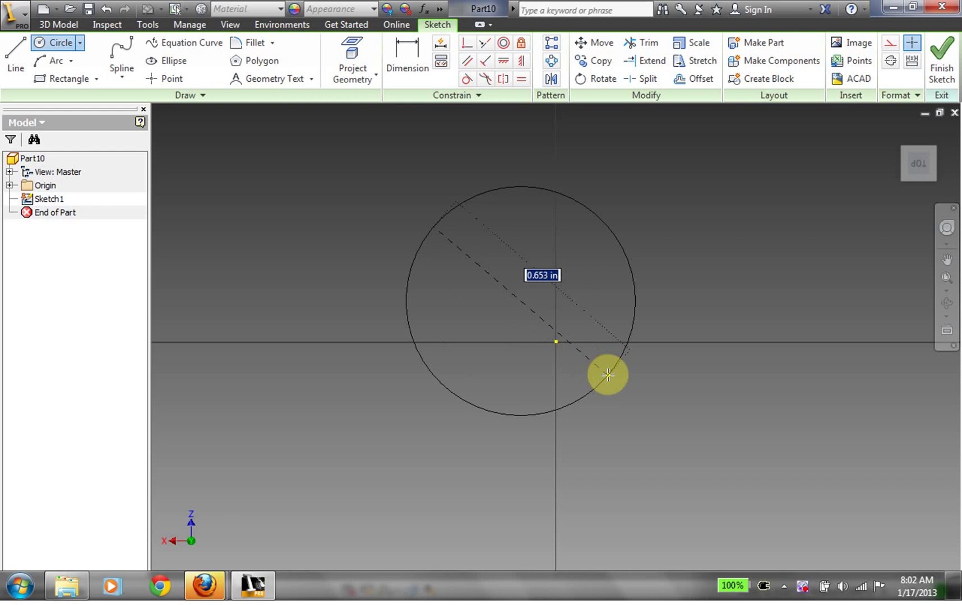
left_click(601, 369)
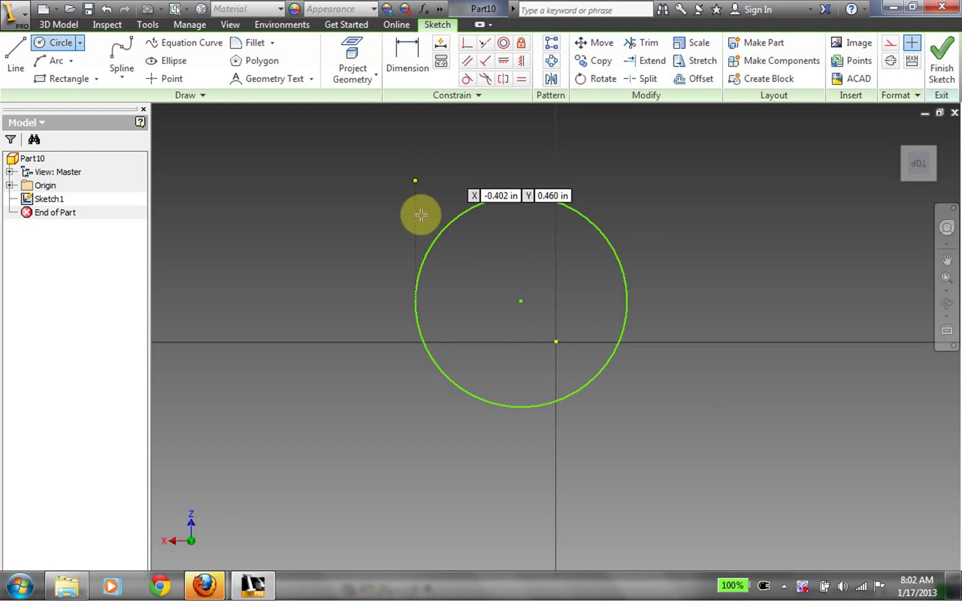
- Dimension the circle's diameter to 1 in
left_click(401, 70)
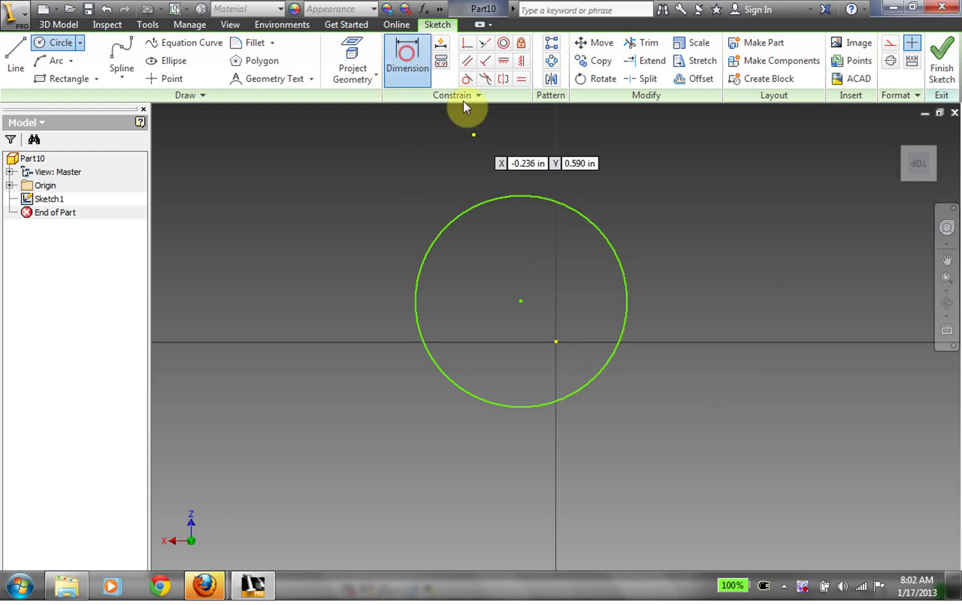
left_click(583, 216)
left_click(729, 218)
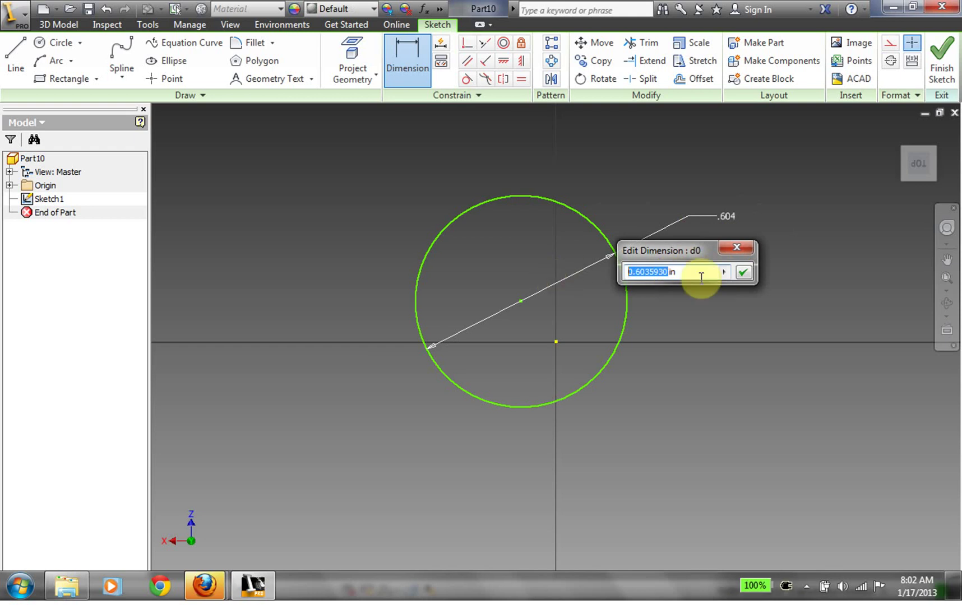
type("1")
left_click(739, 270)
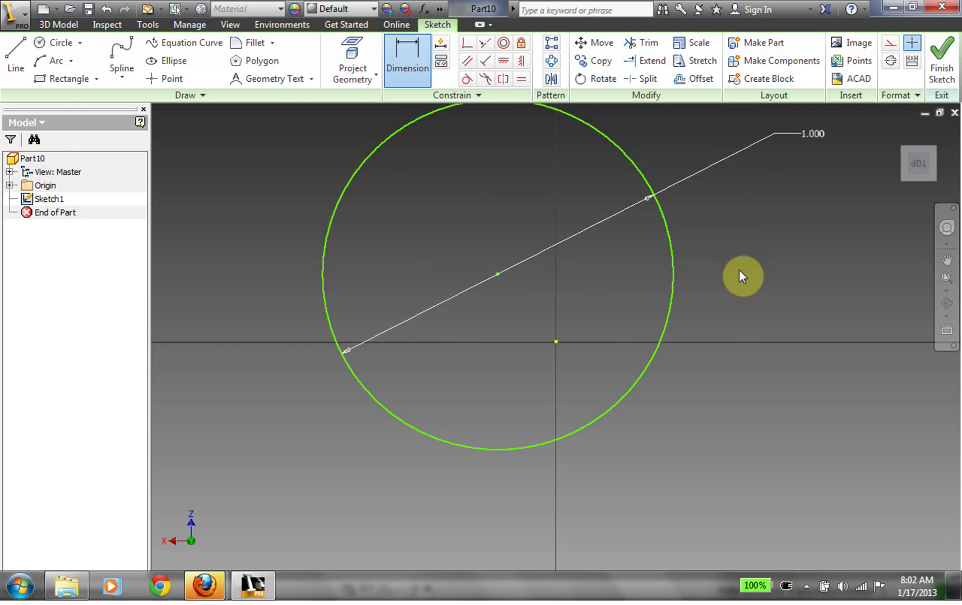
right_click(739, 269)
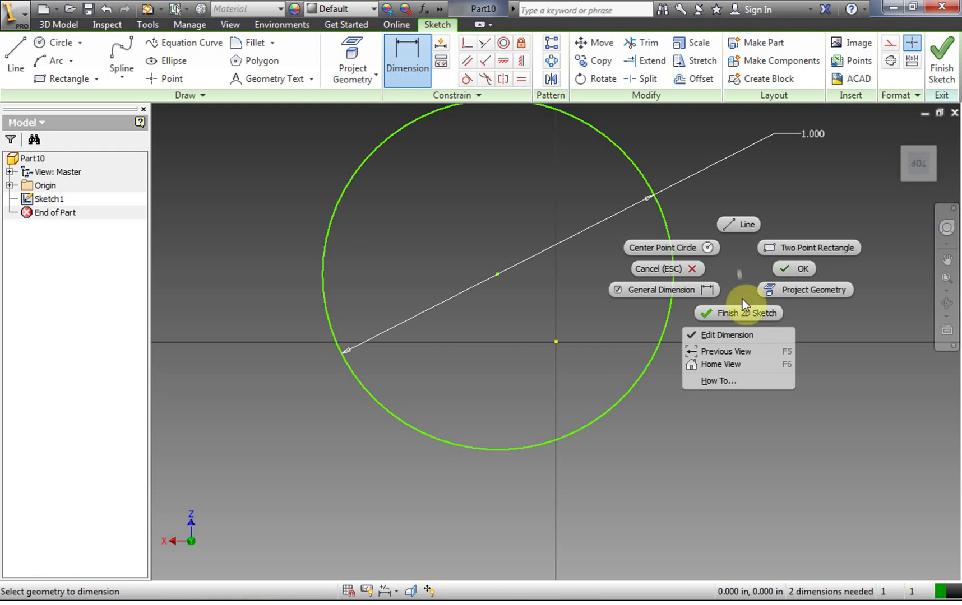
- Finish the sketch and extrude the 1 in circle 4 in into a cylinder
left_click(742, 313)
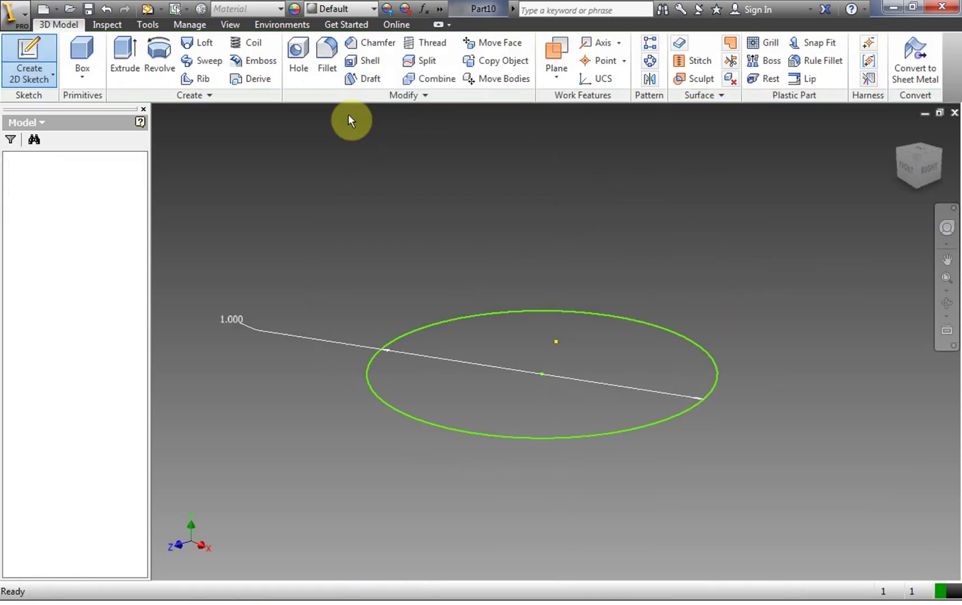
left_click(124, 53)
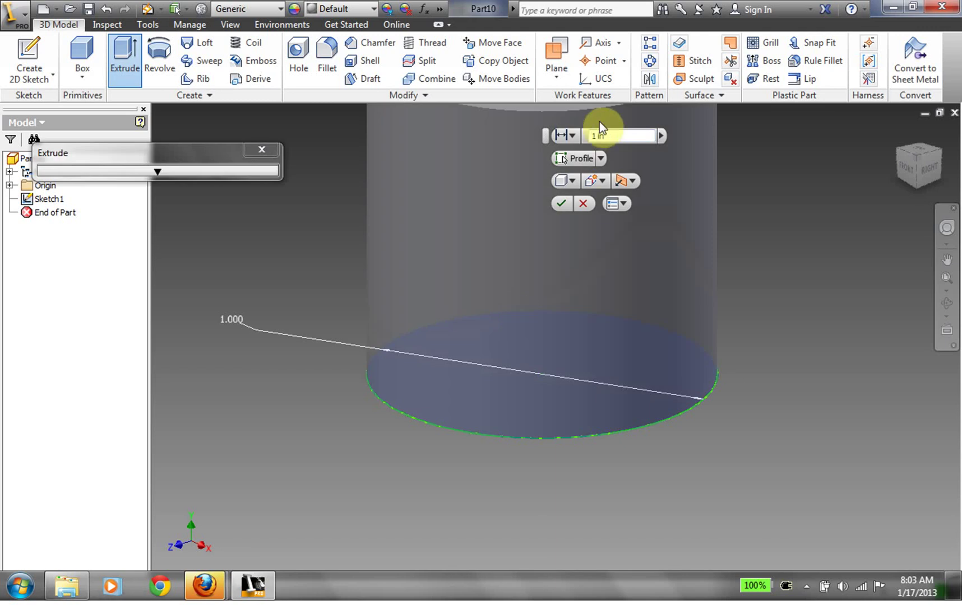
double_click(593, 133)
type("4")
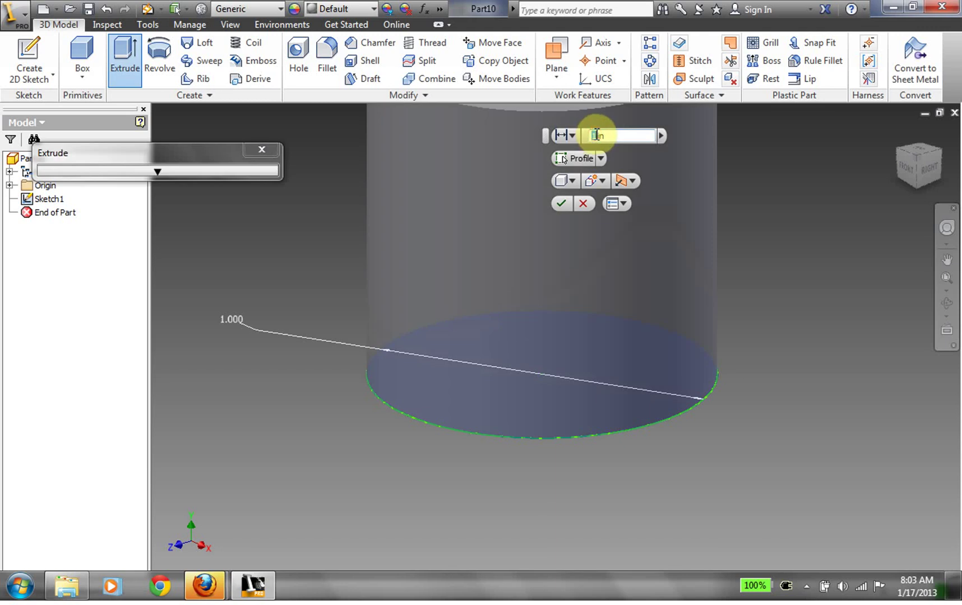
left_click(564, 205)
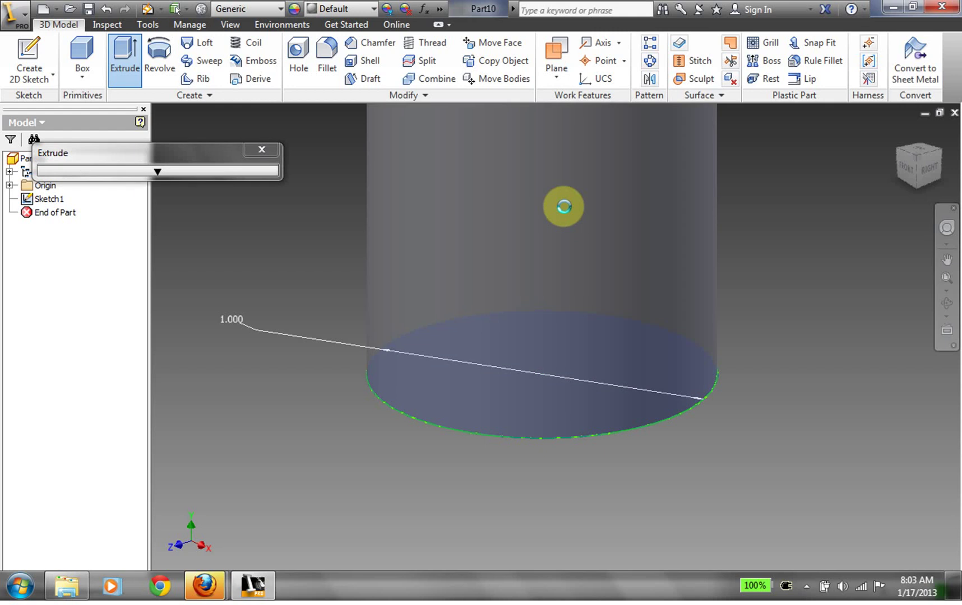
left_click(948, 278)
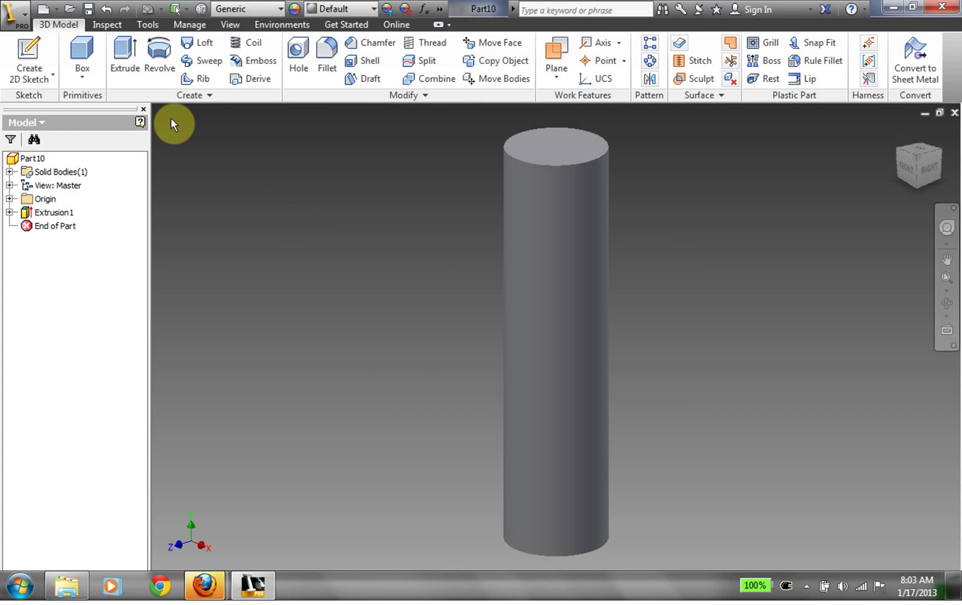
- Save the cylinder part as AutodeskInvetor2013_Lesson_10_Peg.ipt
left_click(88, 9)
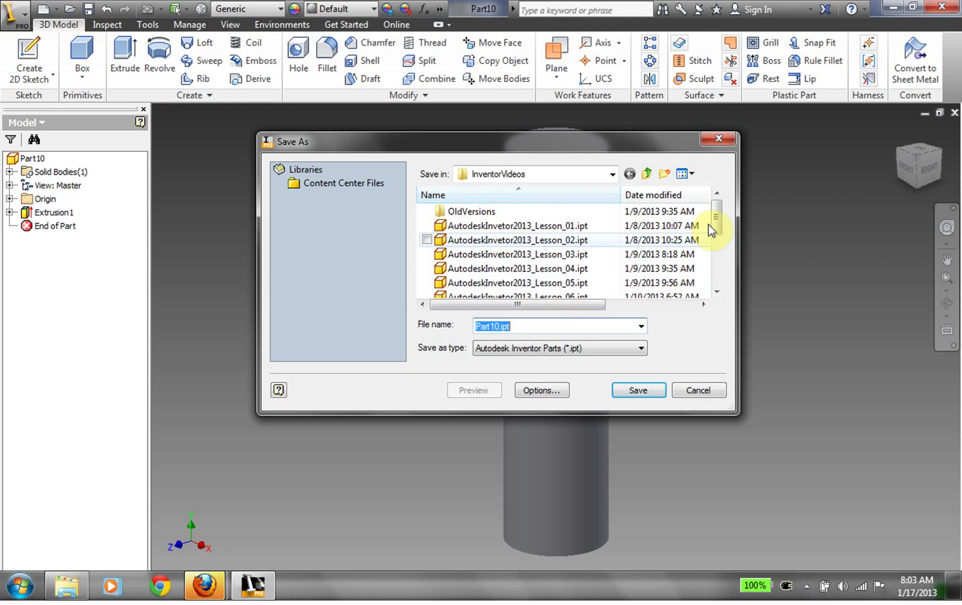
left_click_drag(720, 247, 649, 290)
left_click(560, 283)
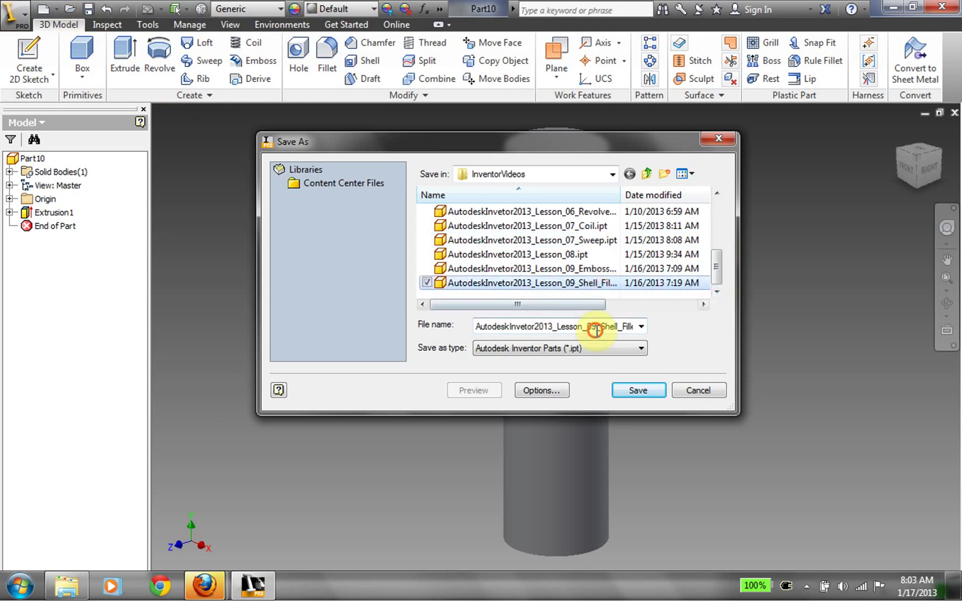
double_click(608, 328)
left_click(622, 326)
left_click_drag(623, 327, 552, 330)
type("Peg.ipt")
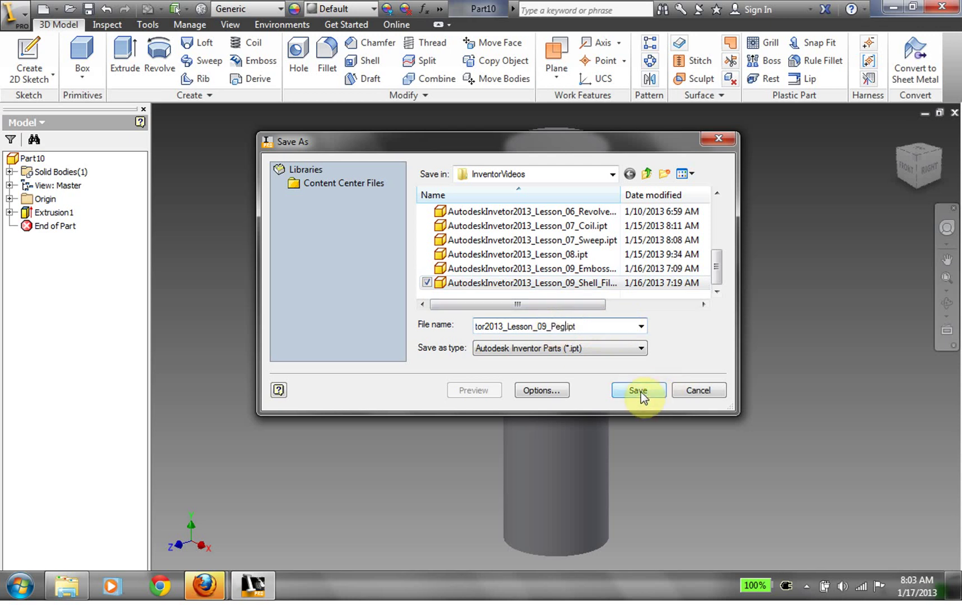
left_click_drag(547, 327, 539, 328)
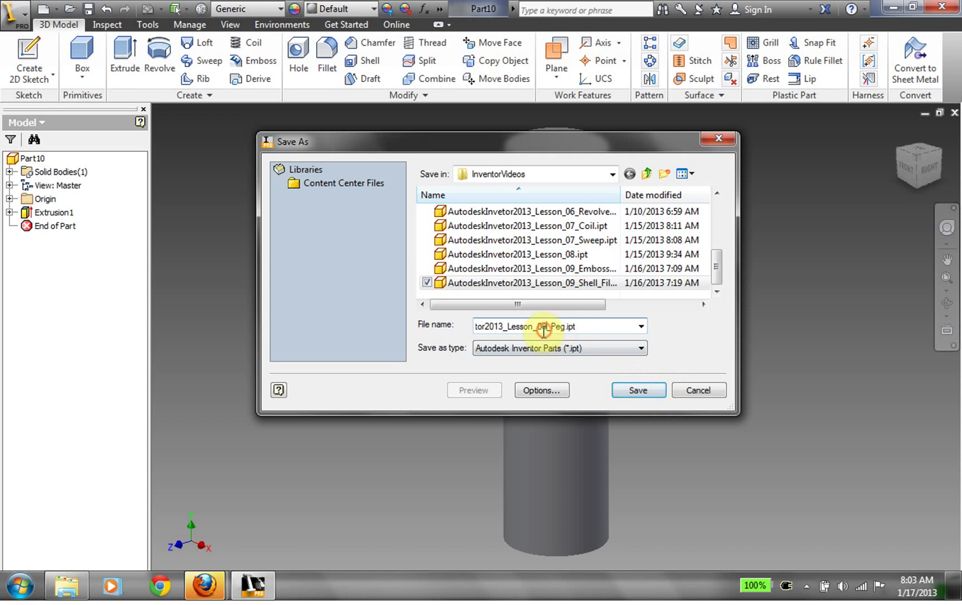
type("10")
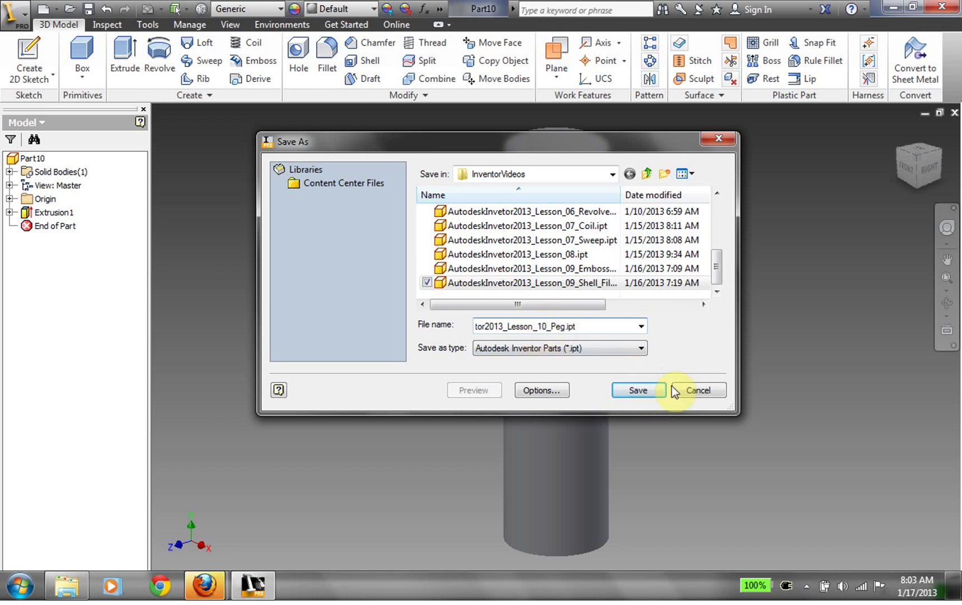
left_click(645, 395)
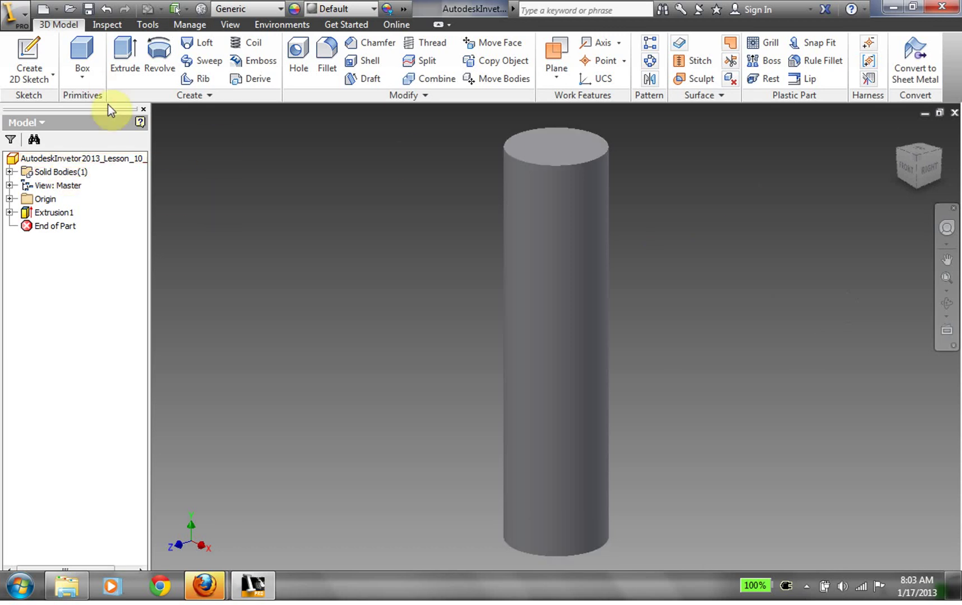
left_click(56, 10)
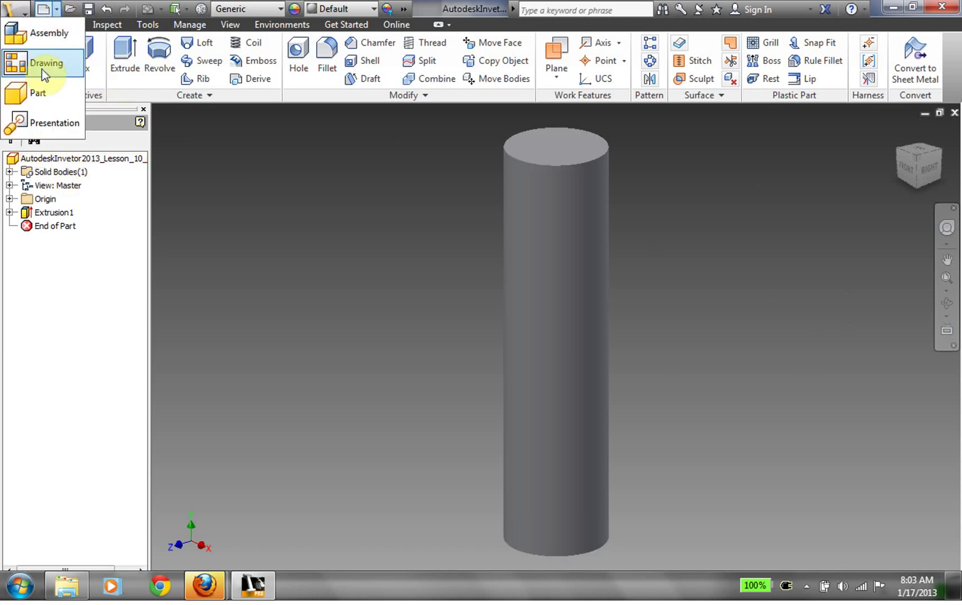
left_click(38, 97)
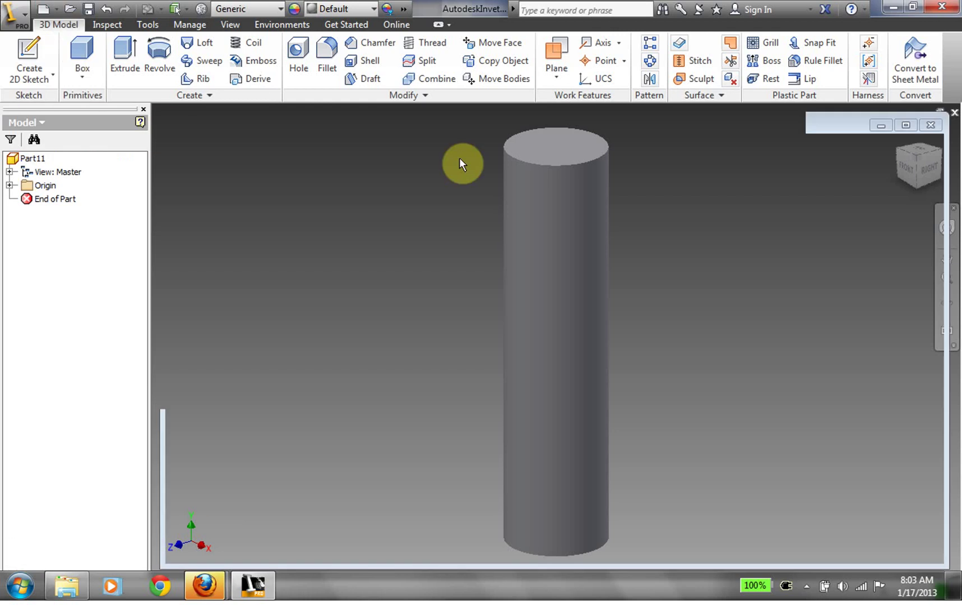
right_click(684, 590)
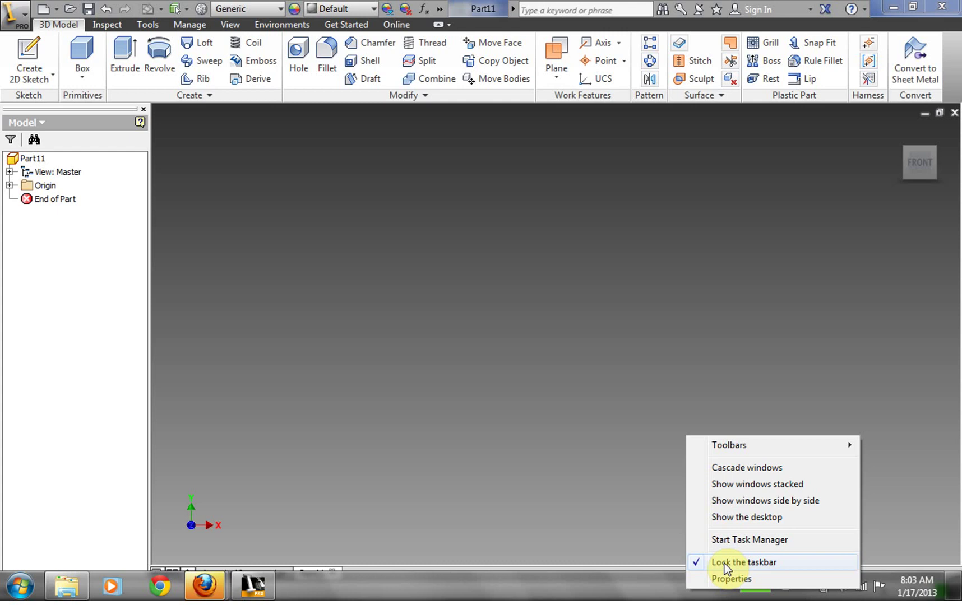
left_click(574, 523)
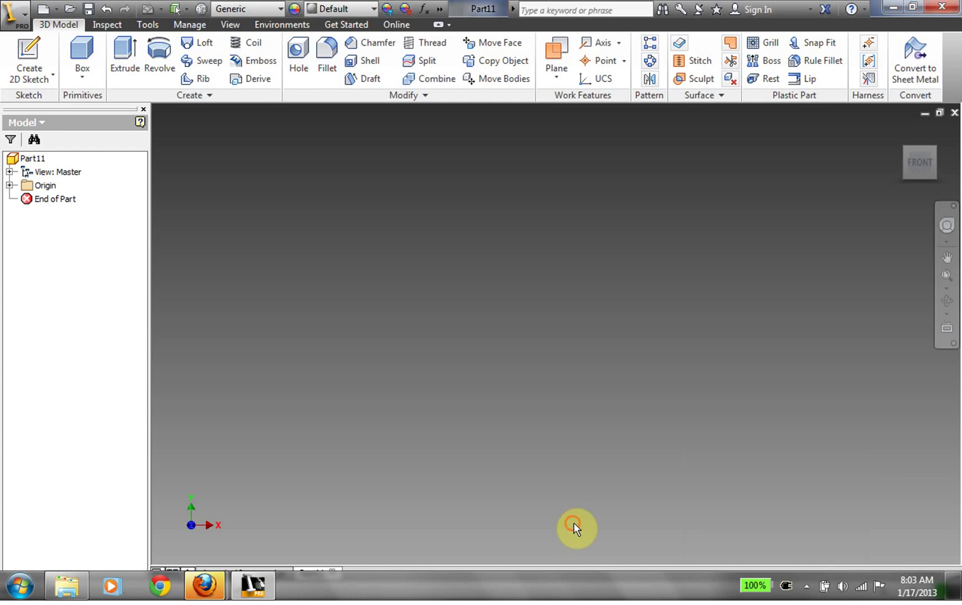
left_click(913, 7)
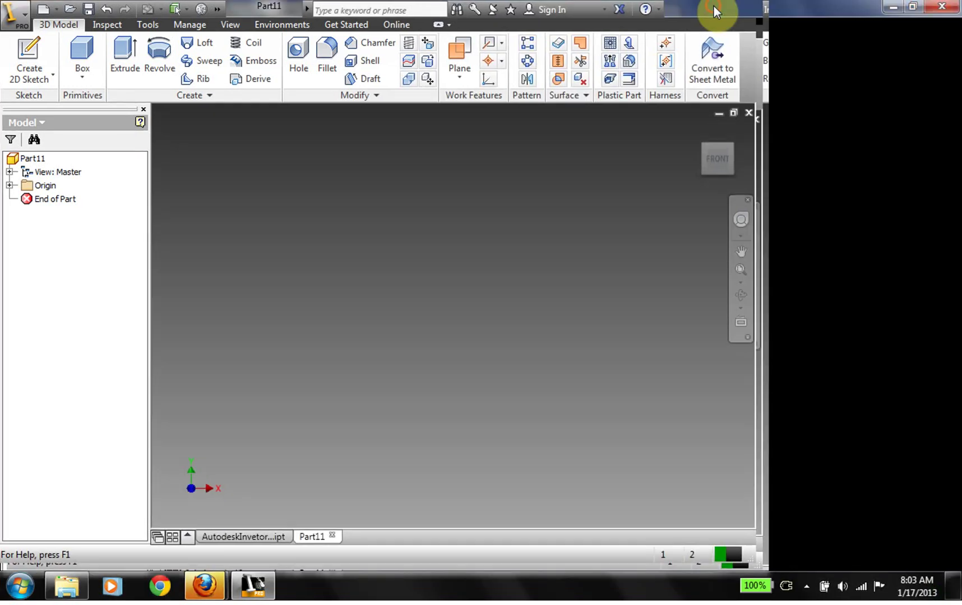
double_click(715, 11)
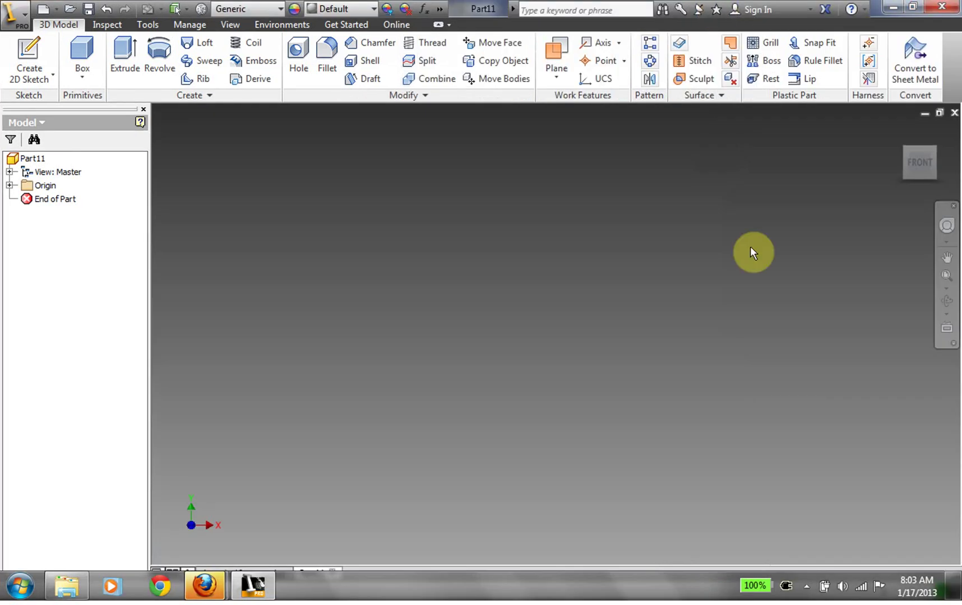
right_click(658, 585)
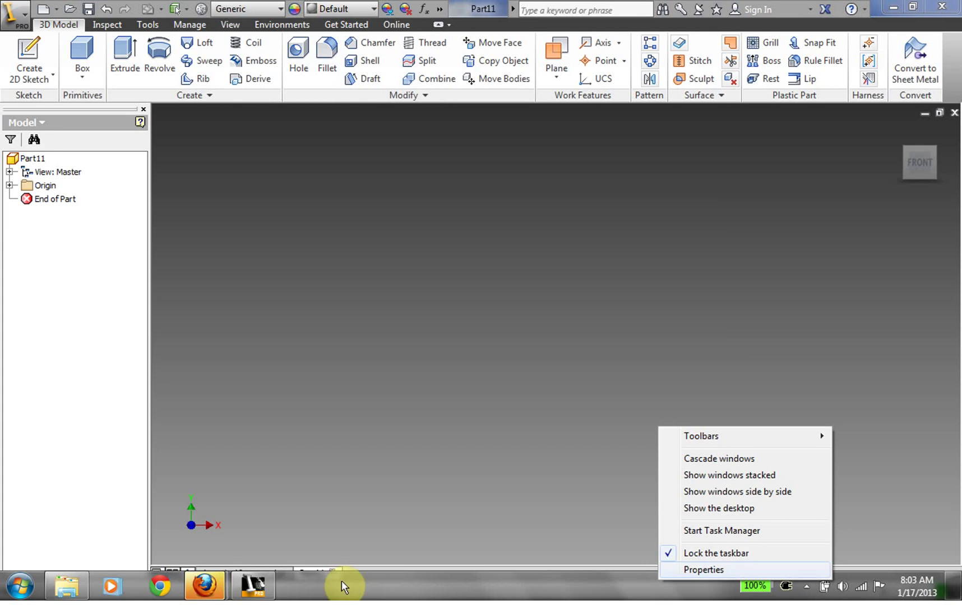
left_click(204, 586)
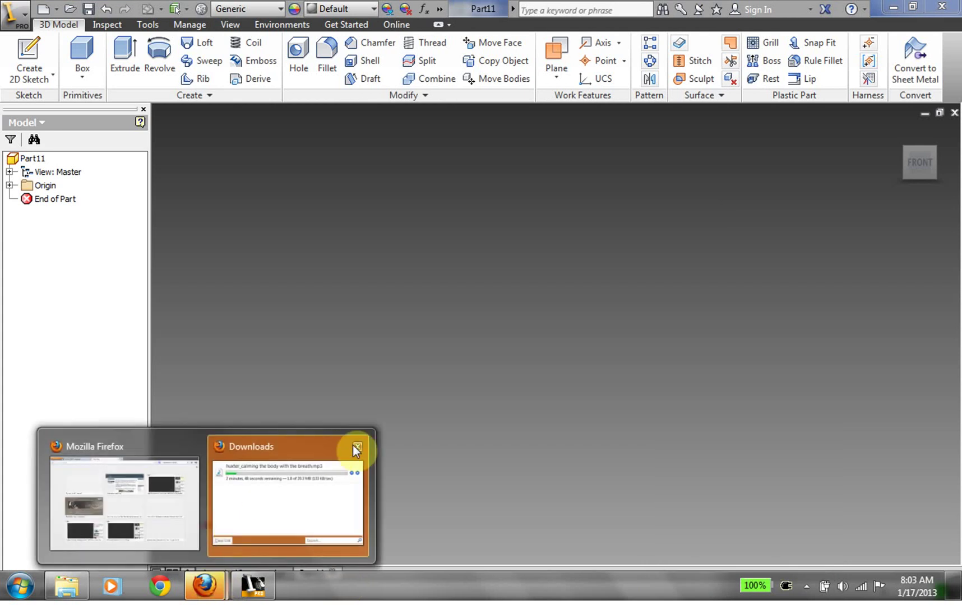
mouse_move(356, 446)
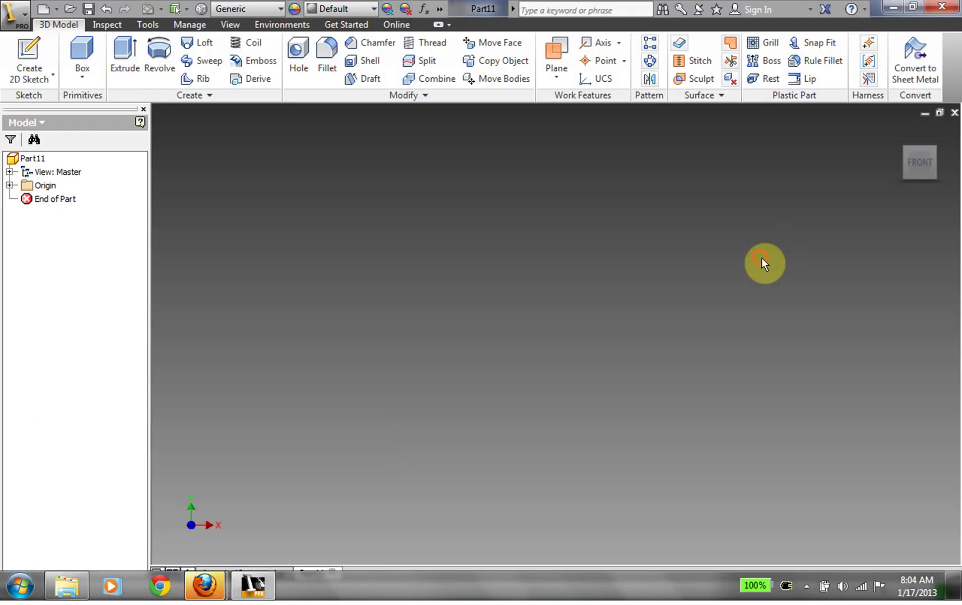
right_click(511, 589)
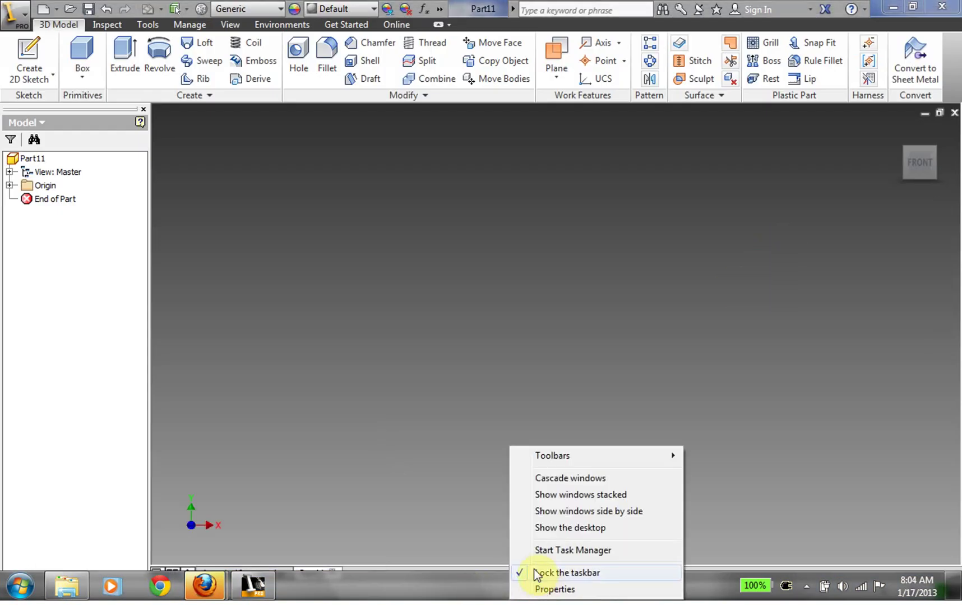
left_click(569, 588)
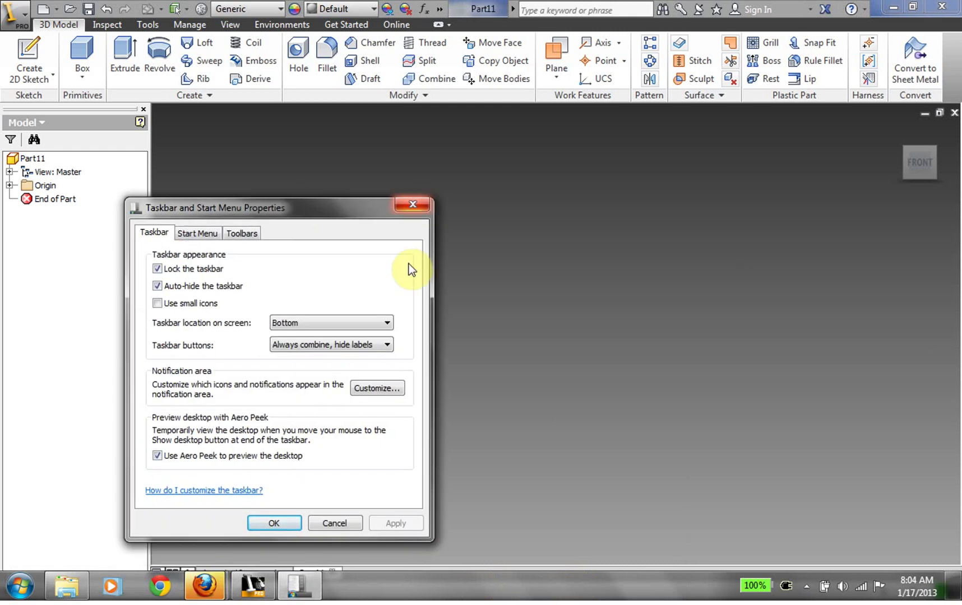
left_click(273, 523)
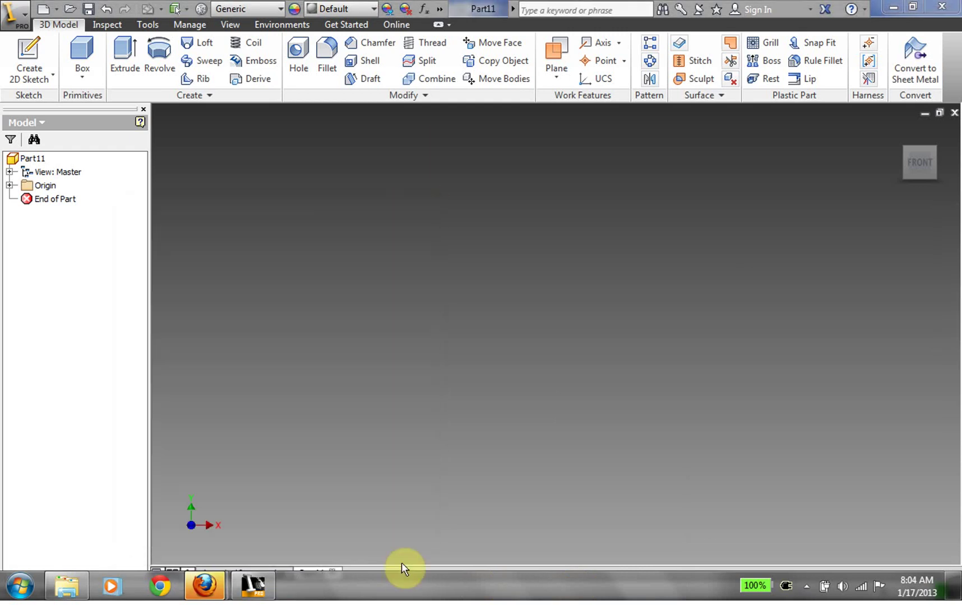
left_click(387, 466)
- Resize the Inventor window to fill the screen and switch document tabs, ending on Part11
left_click(911, 6)
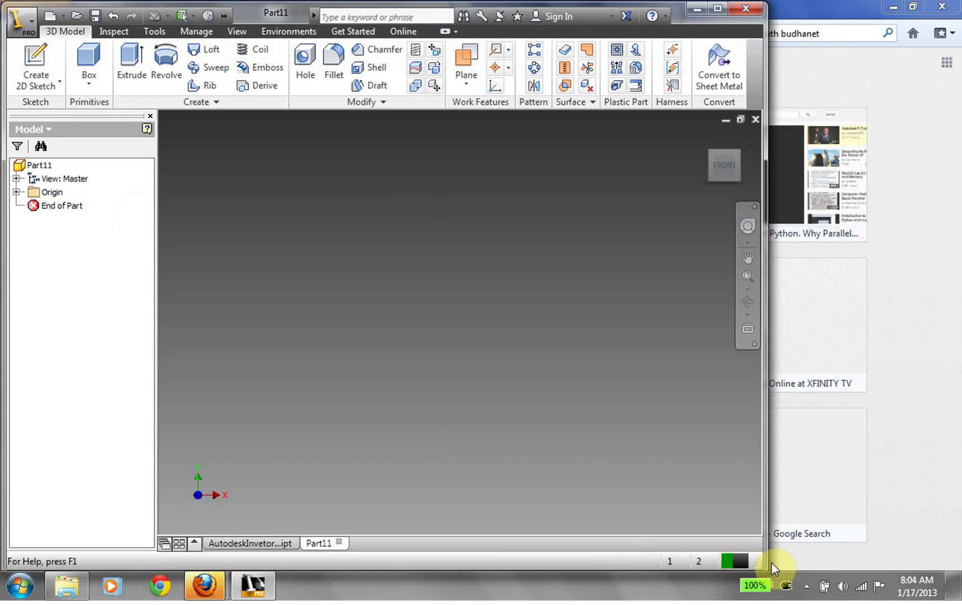
left_click_drag(763, 566, 952, 565)
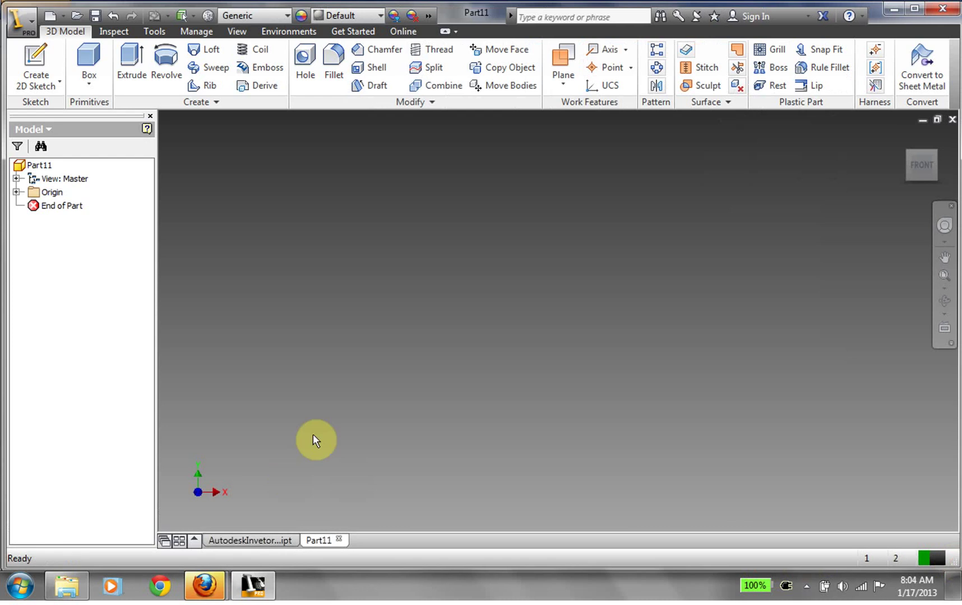
mouse_move(263, 540)
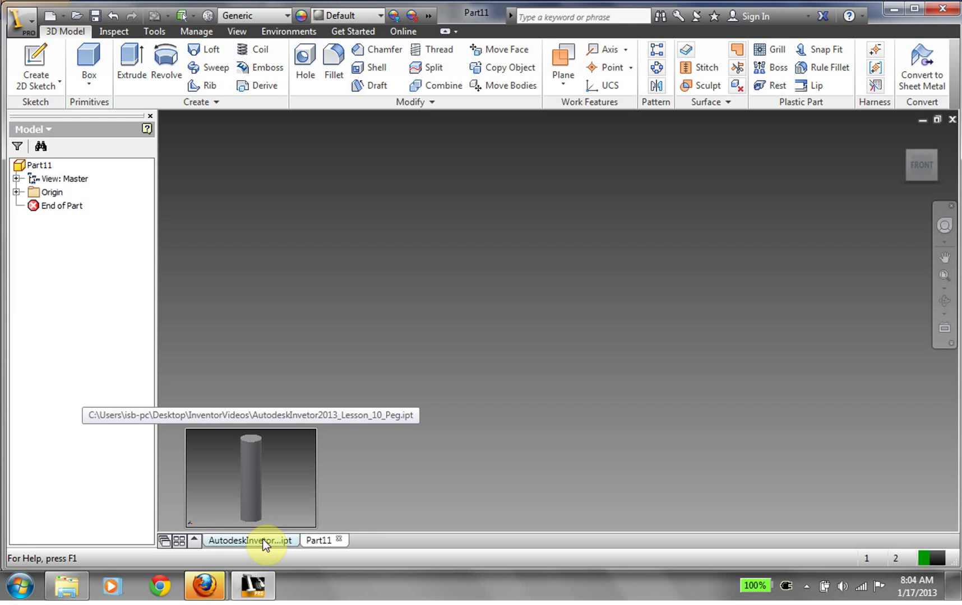
mouse_move(316, 545)
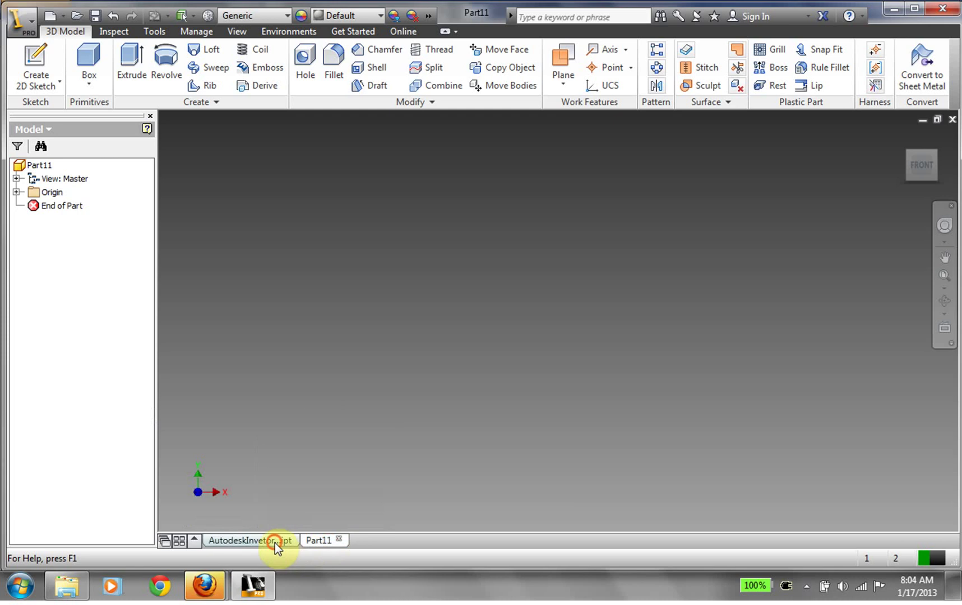
left_click(277, 544)
left_click(318, 541)
left_click(259, 543)
left_click(323, 541)
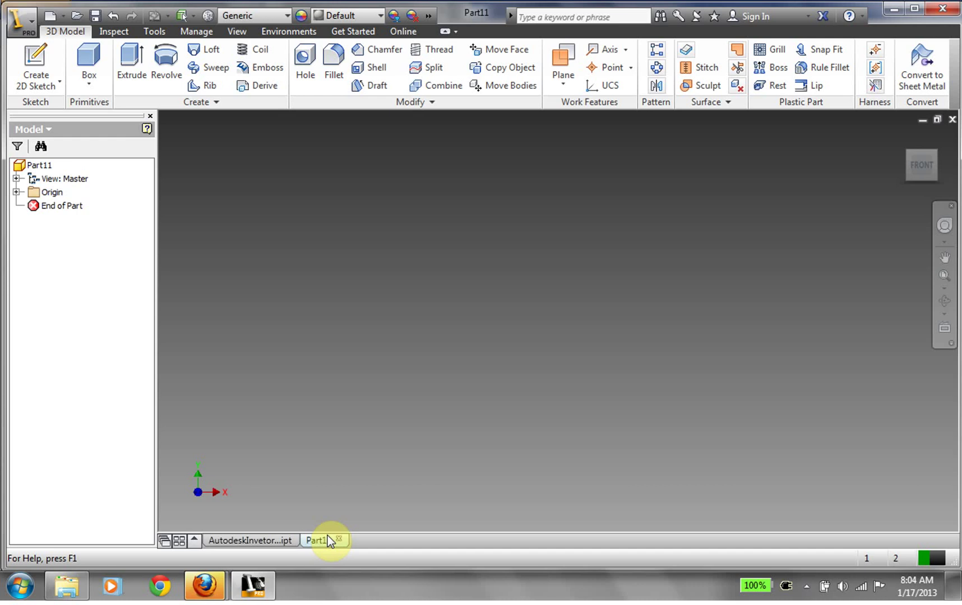
- Start a sketch on the XY plane and draw a rectangle
left_click(58, 92)
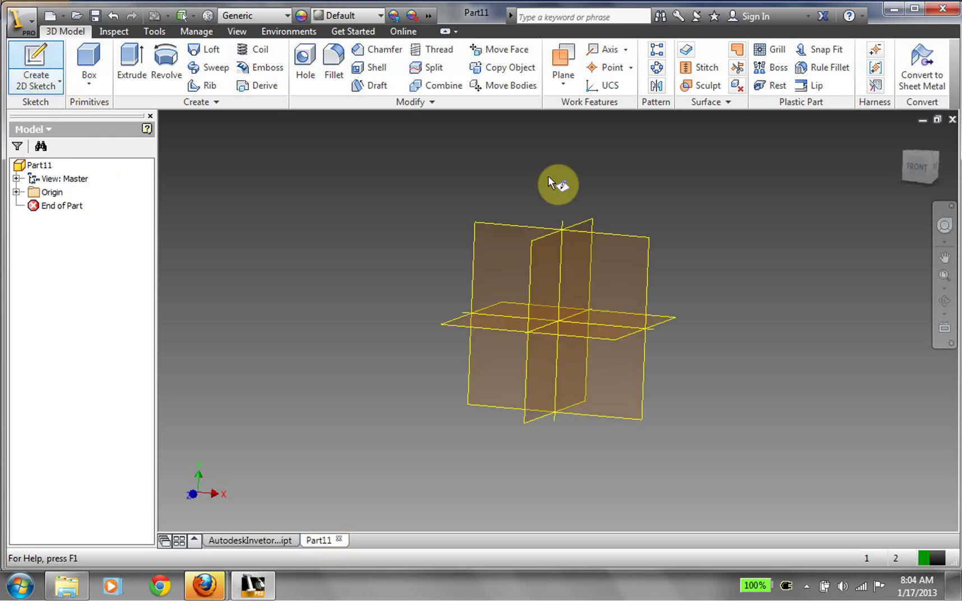
left_click(553, 333)
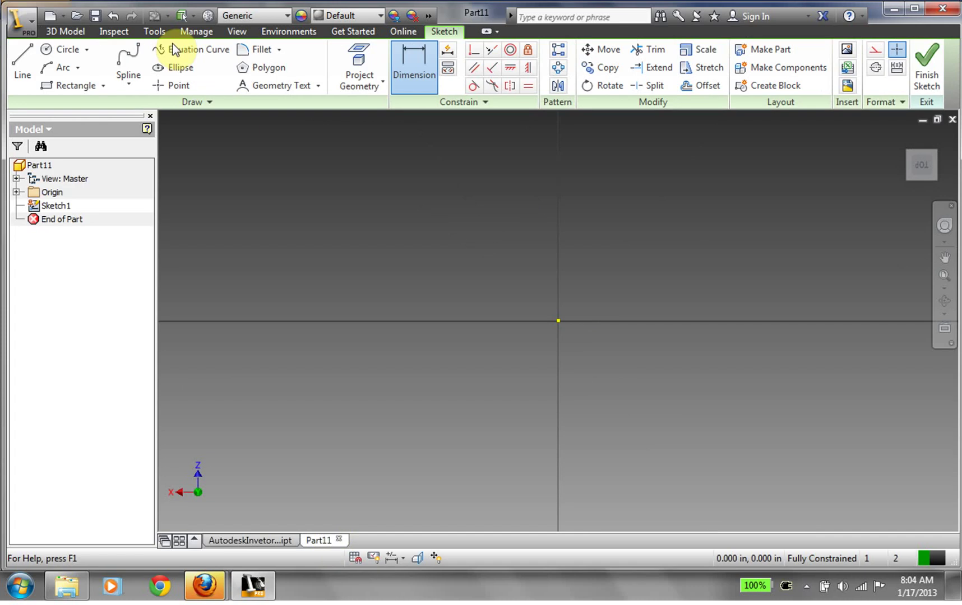
left_click(66, 89)
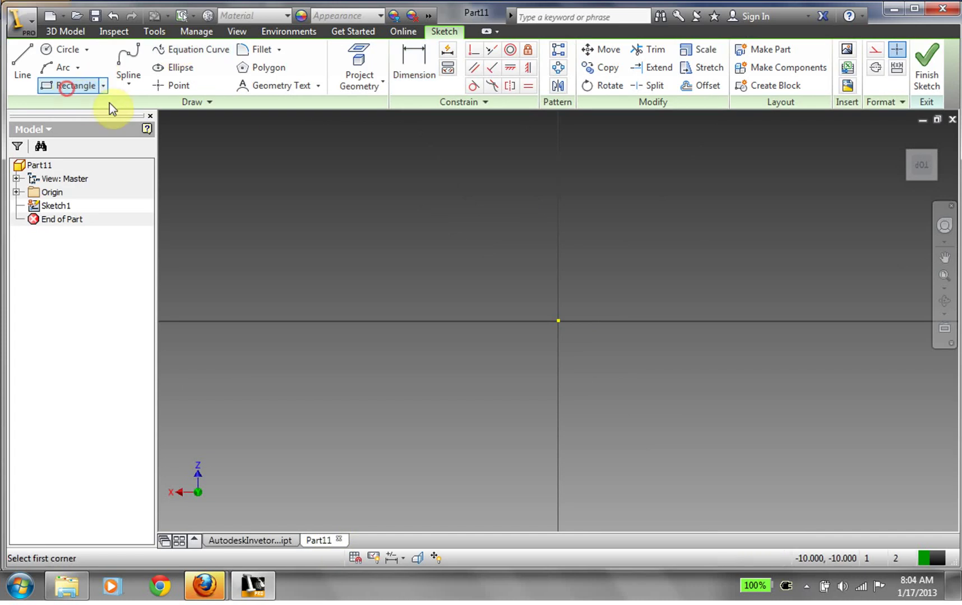
left_click(291, 201)
left_click(881, 496)
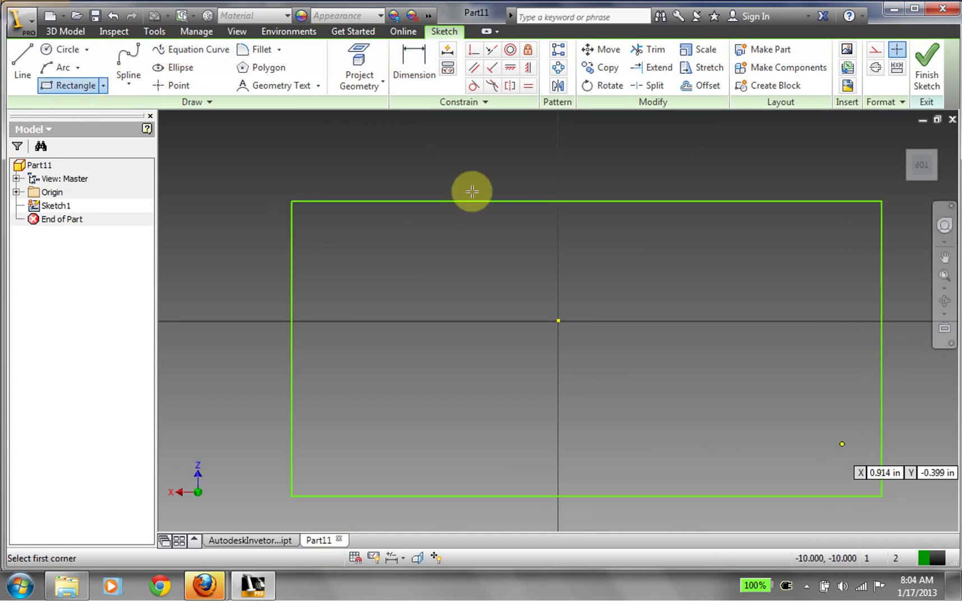
- Dimension the rectangle to 4 in wide and 2 in tall
key("d")
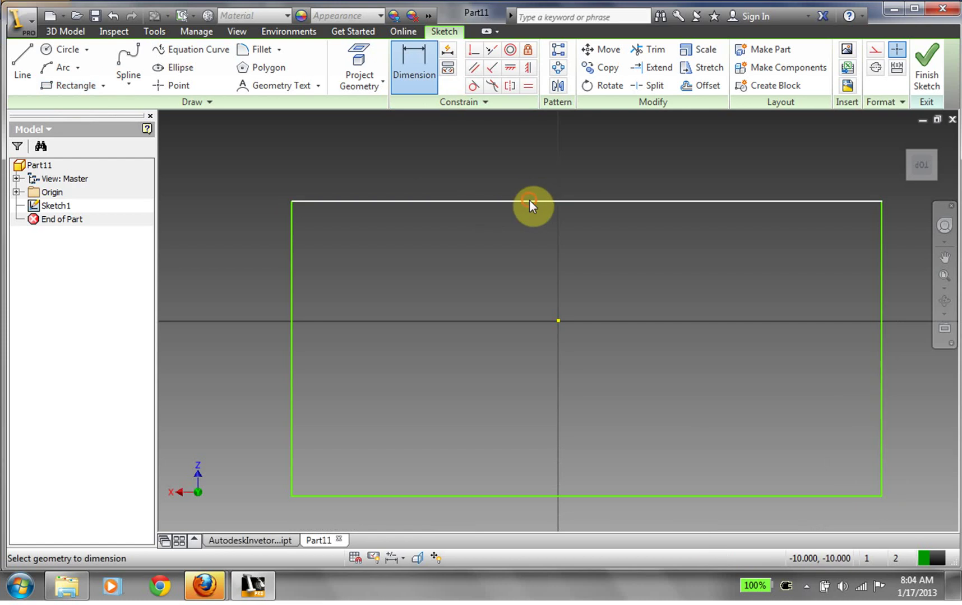
left_click(529, 200)
left_click(555, 151)
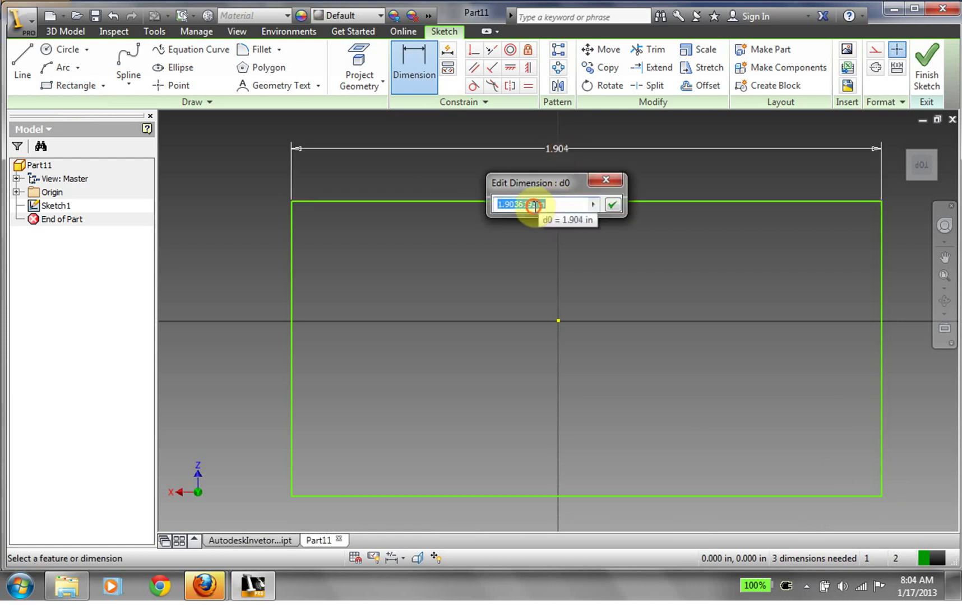
double_click(535, 205)
type("4")
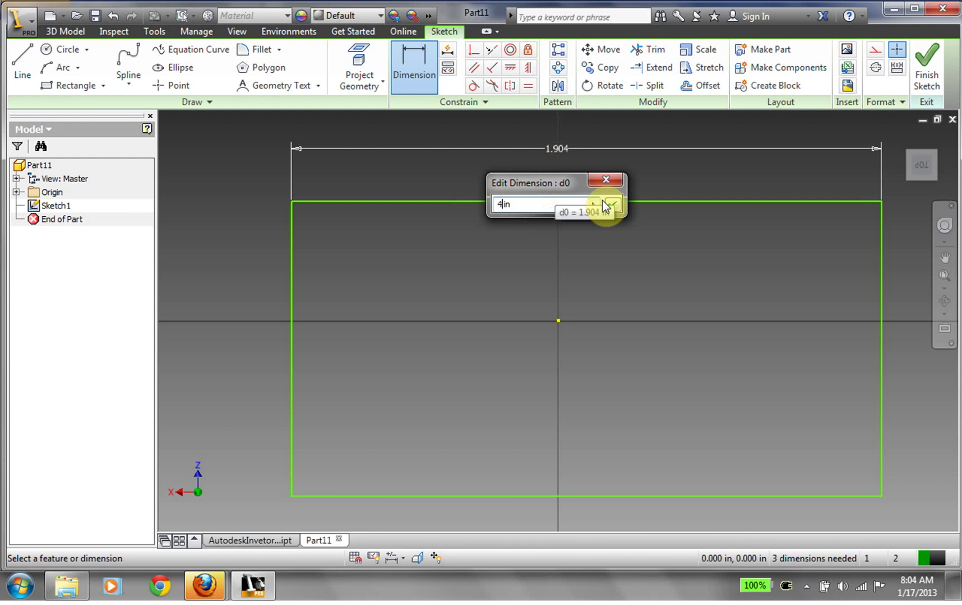
left_click(612, 204)
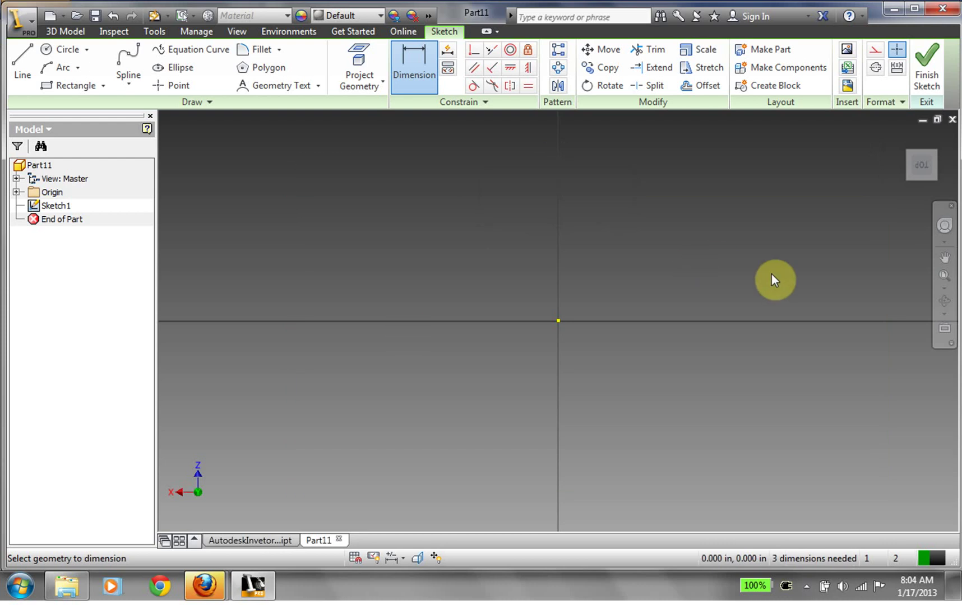
left_click(945, 274)
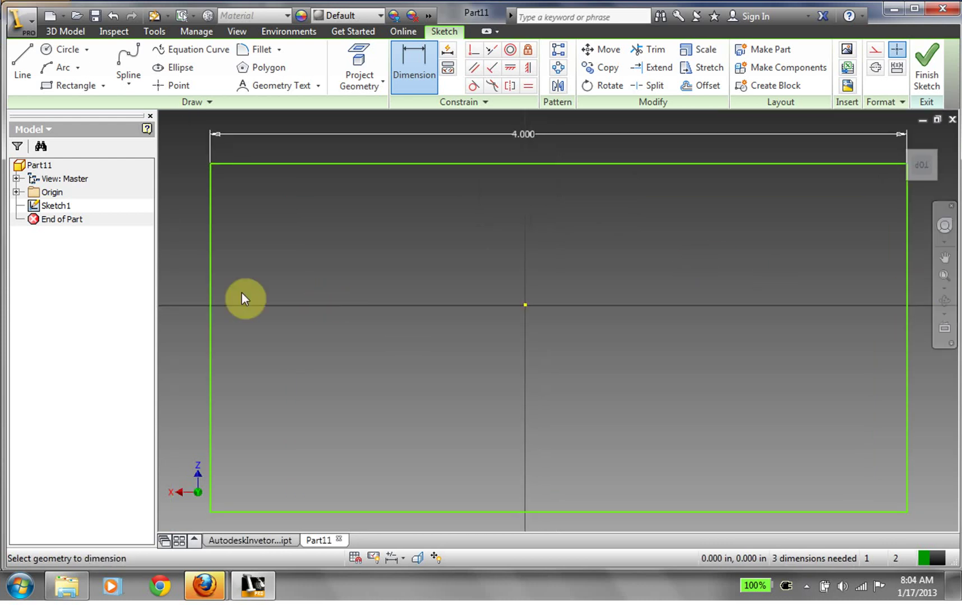
left_click(212, 304)
left_click(177, 309)
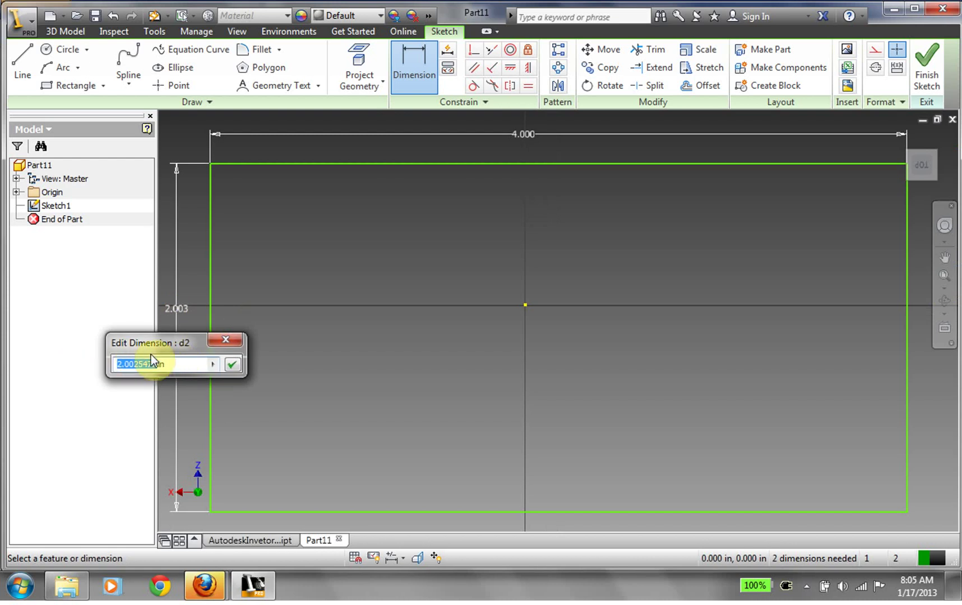
type("2")
left_click(232, 365)
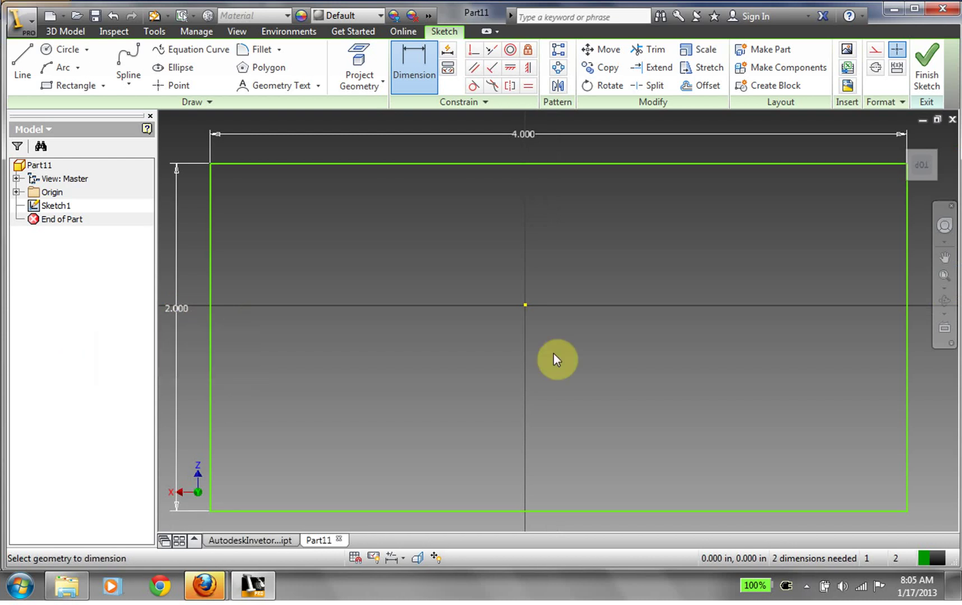
- Draw a circle inside the rectangle and dimension its diameter to 1 in
left_click(49, 48)
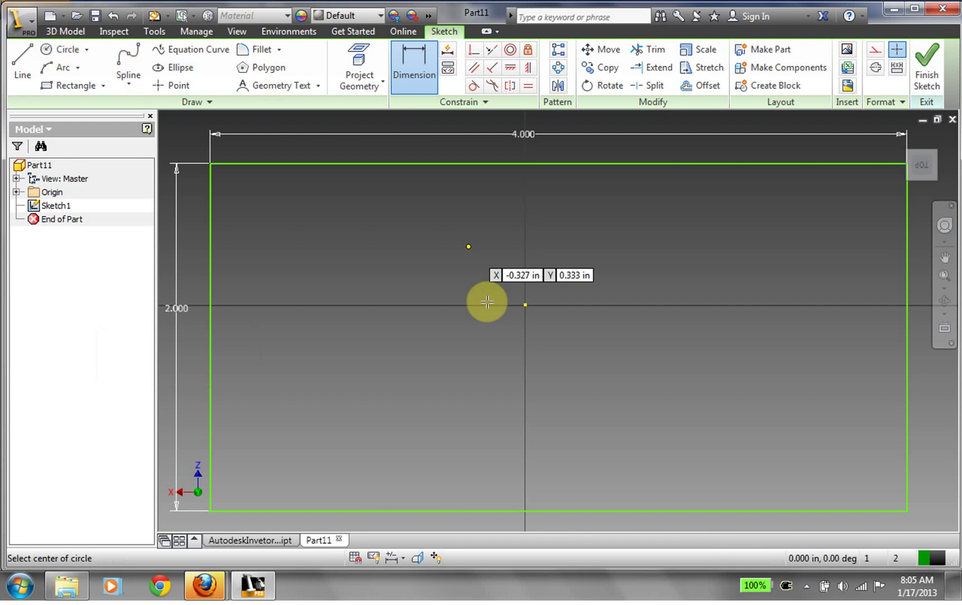
left_click(525, 305)
key("Escape")
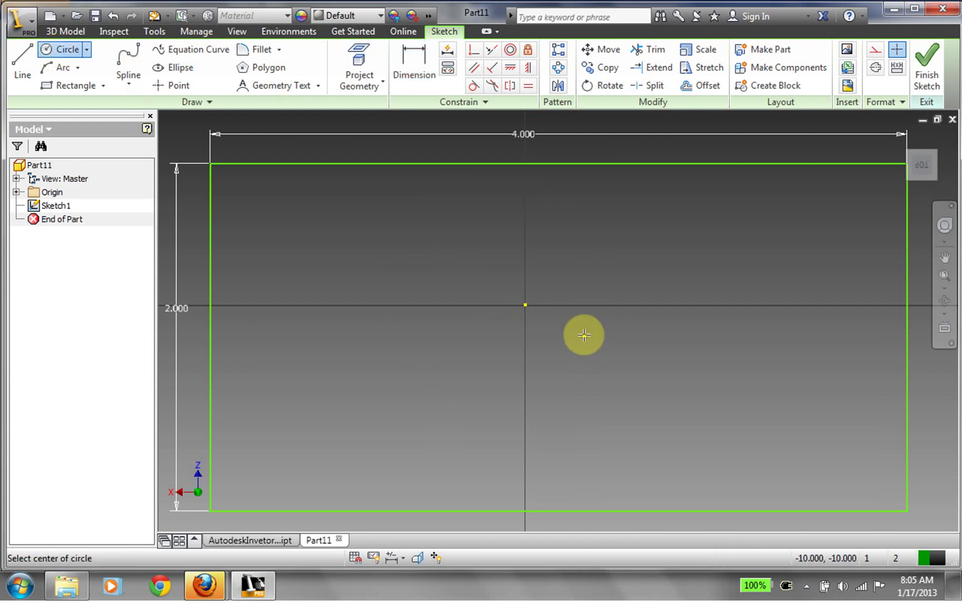
left_click(495, 296)
left_click(592, 314)
left_click(414, 65)
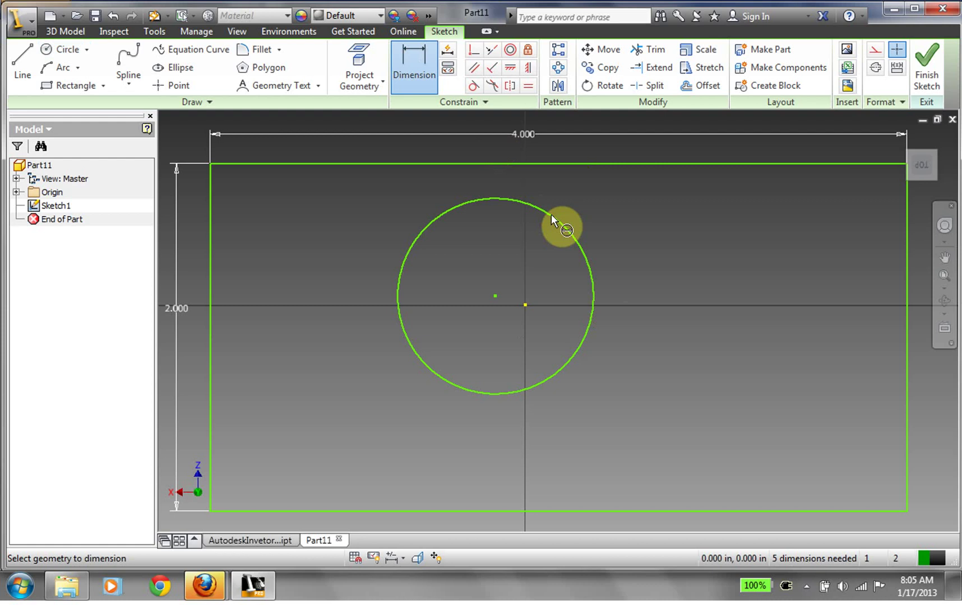
left_click(594, 219)
left_click(700, 245)
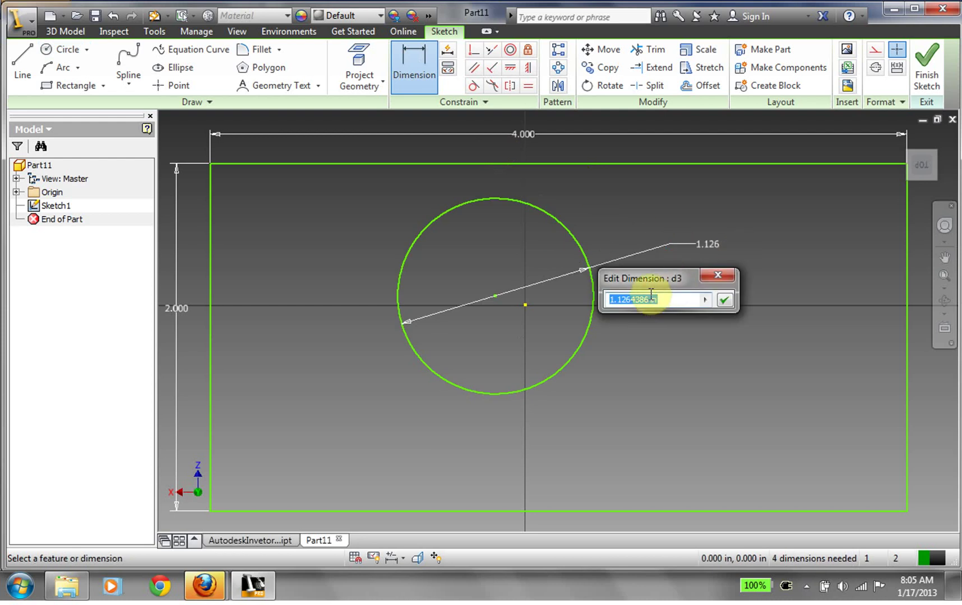
type("1 in")
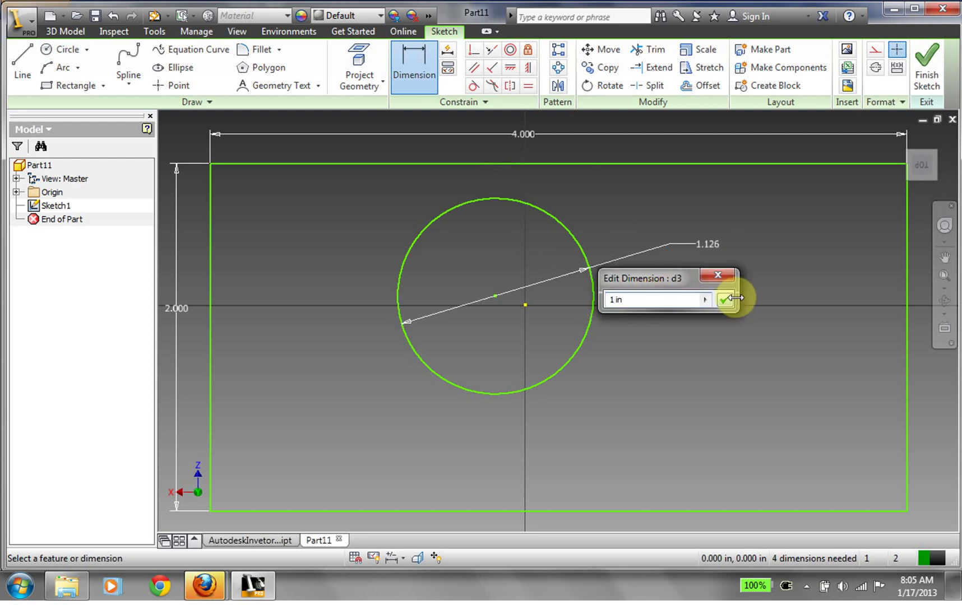
left_click(726, 299)
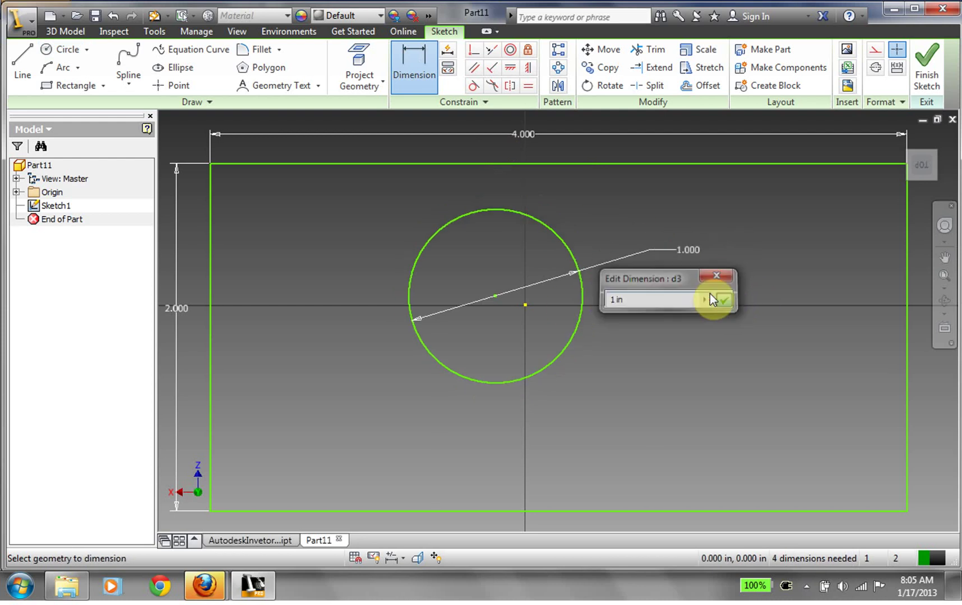
- Locate the circle centre 1.000 from the top edge and 2.000 from the left edge
left_click(417, 72)
left_click(488, 209)
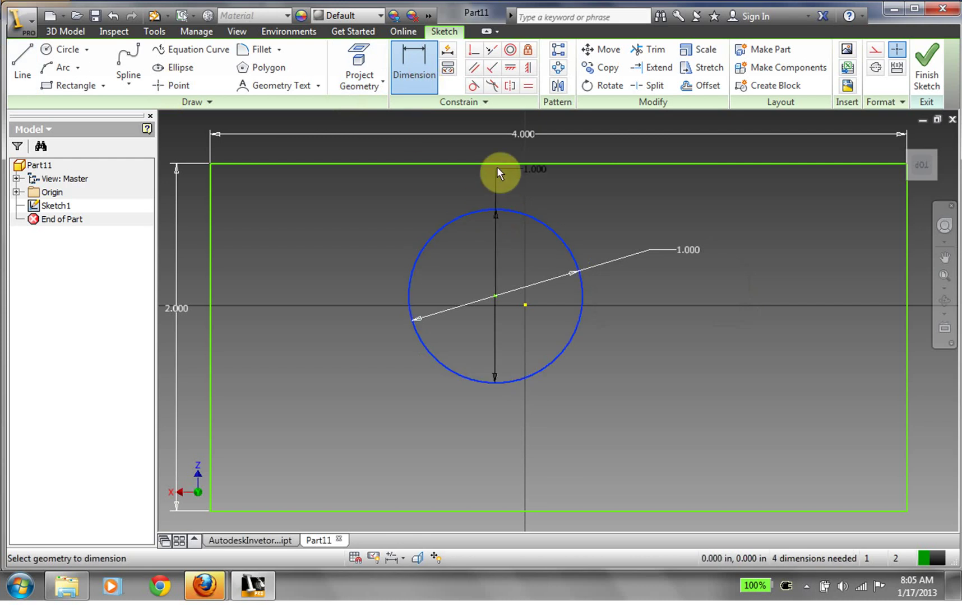
left_click(497, 165)
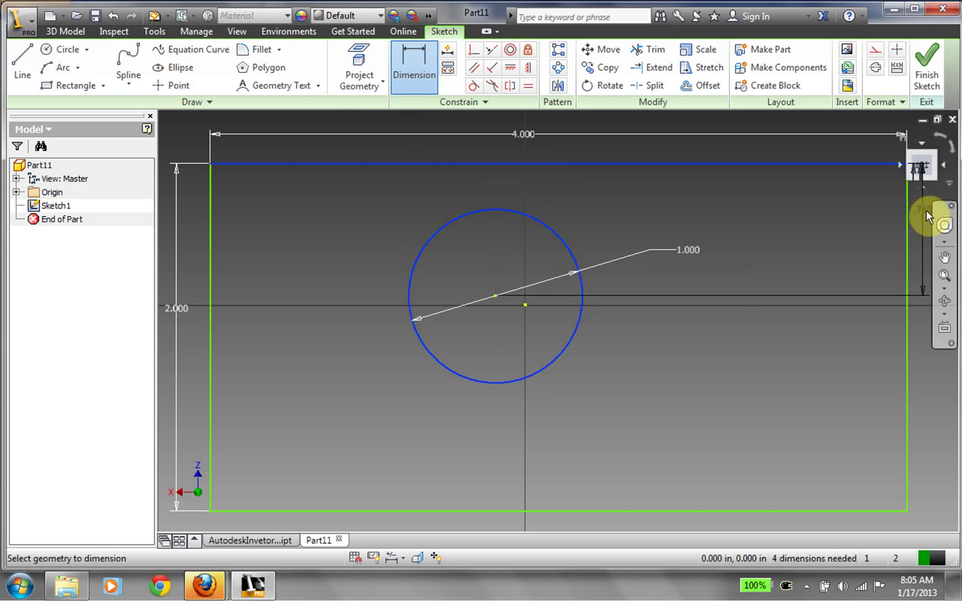
left_click(926, 211)
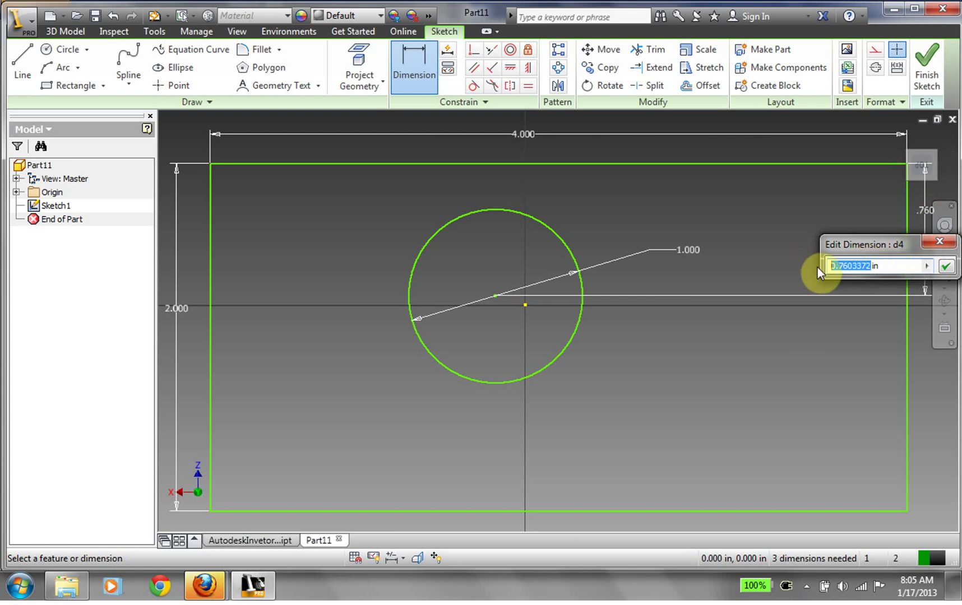
type("1")
left_click(946, 266)
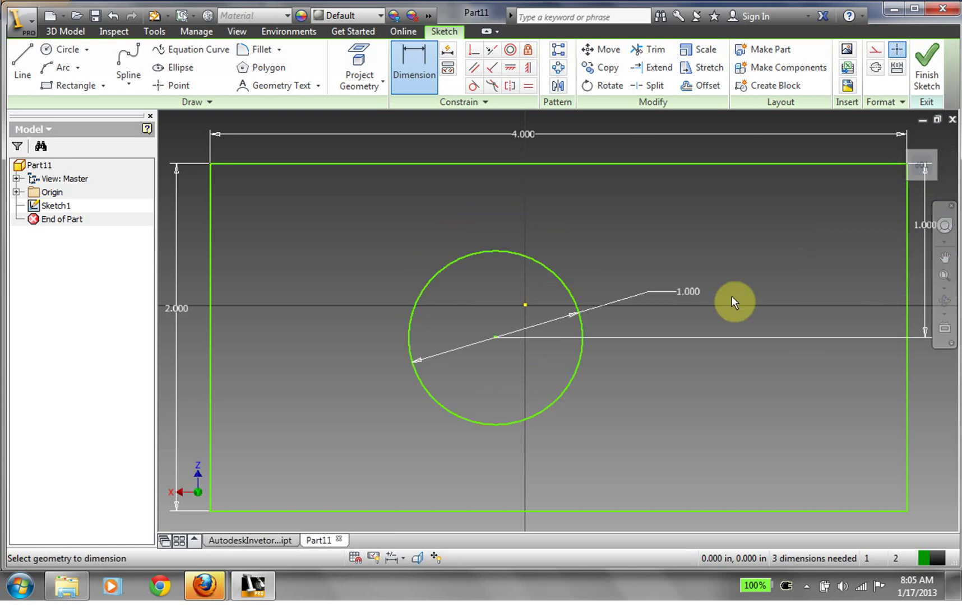
left_click(426, 282)
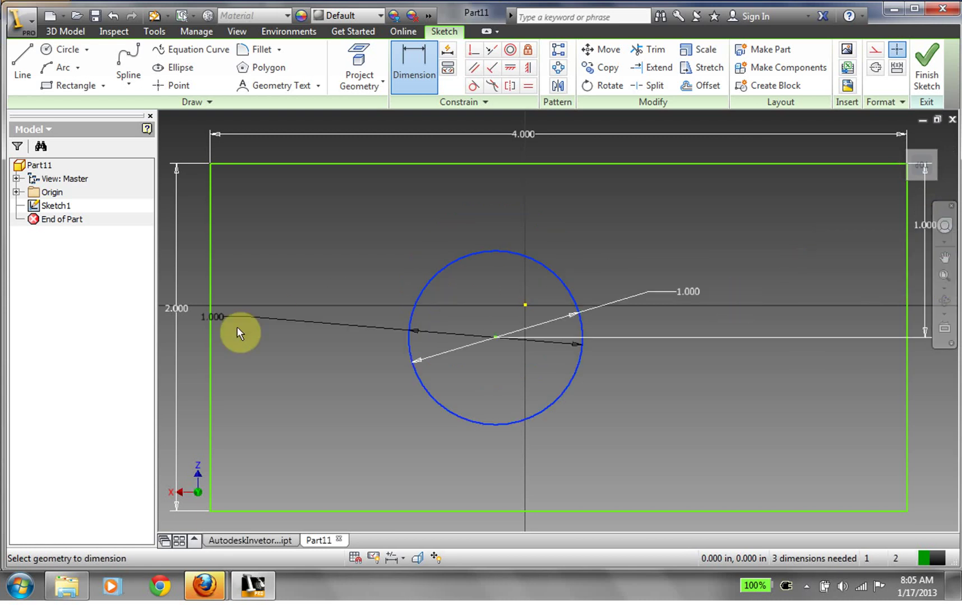
left_click(209, 339)
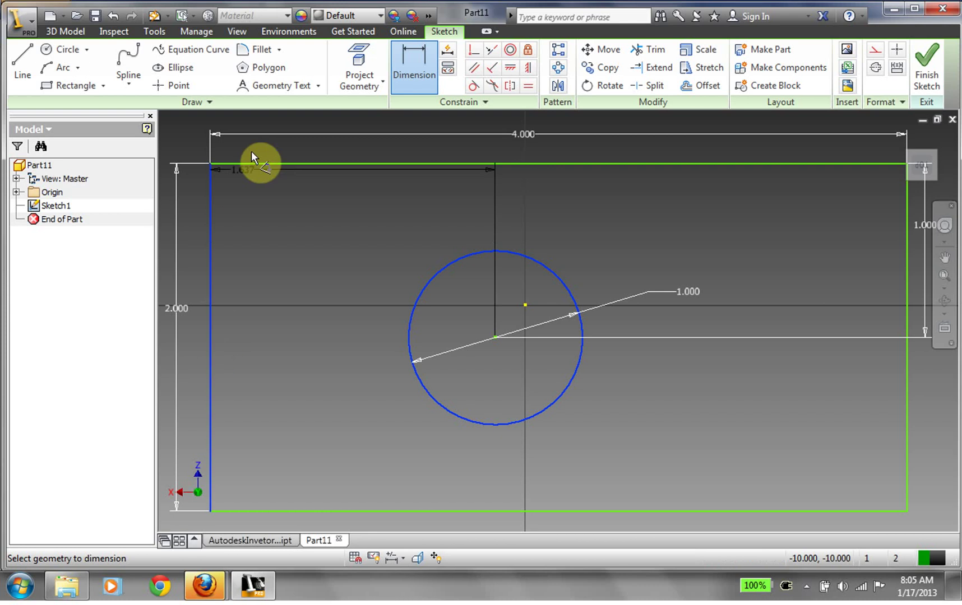
left_click(322, 120)
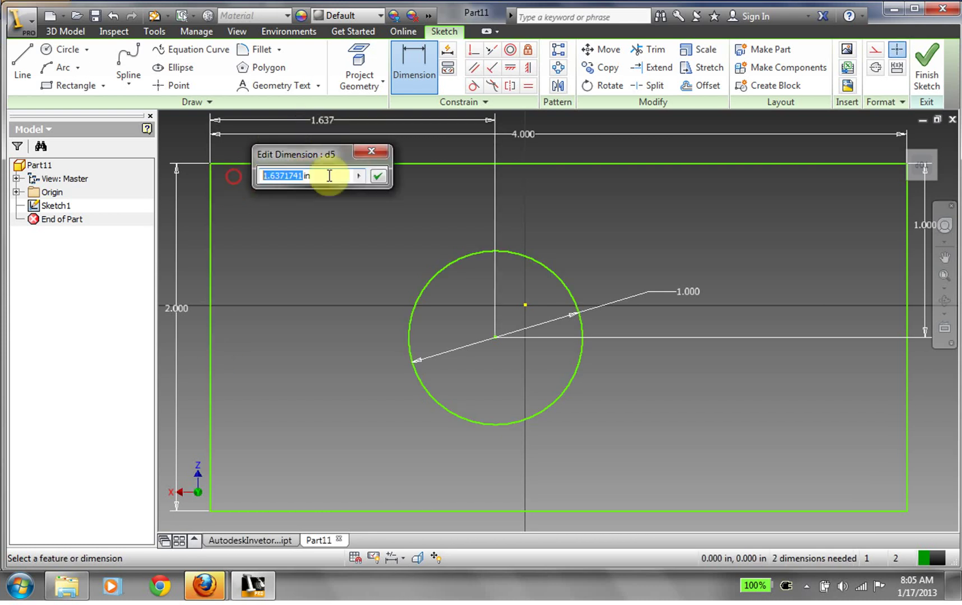
type("2")
left_click(377, 176)
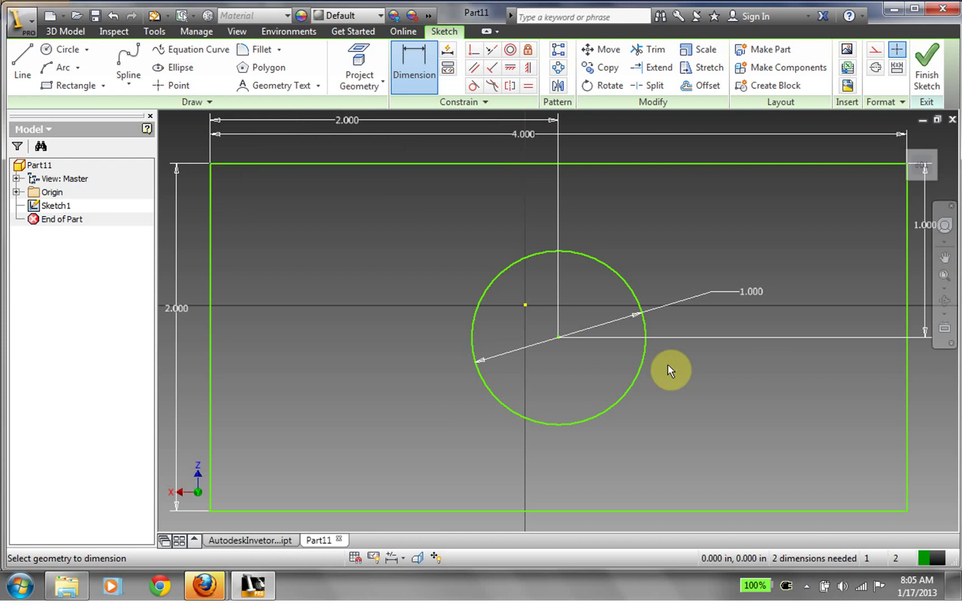
right_click(696, 400)
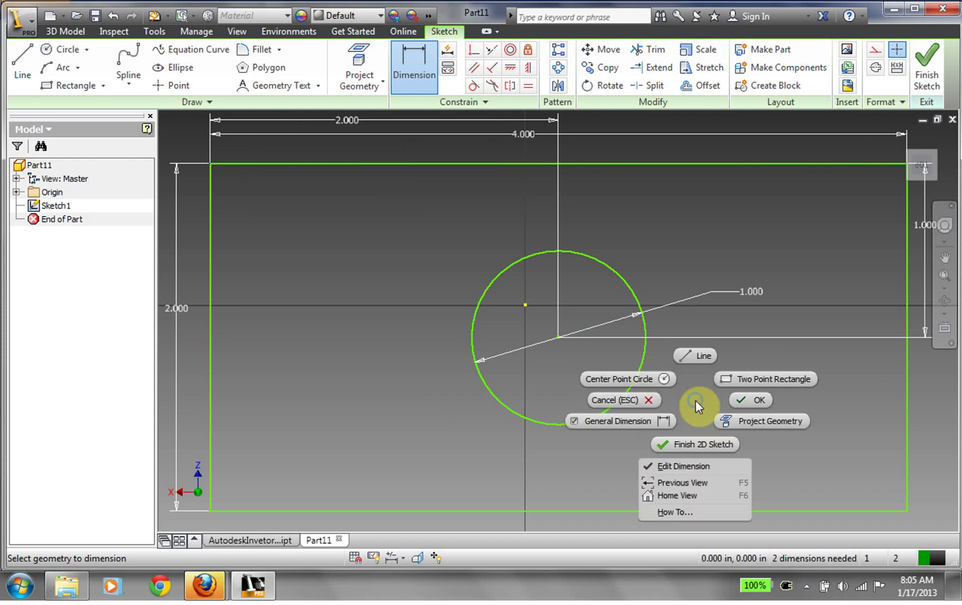
- Finish the sketch and extrude the rectangle profile 1 in into a block with a hole
left_click(701, 443)
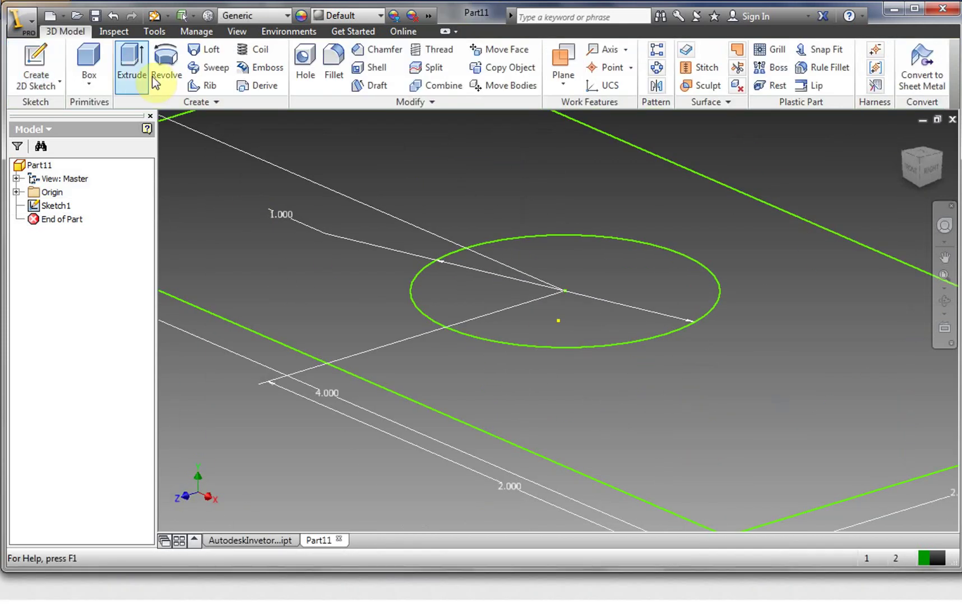
left_click(152, 71)
left_click(127, 71)
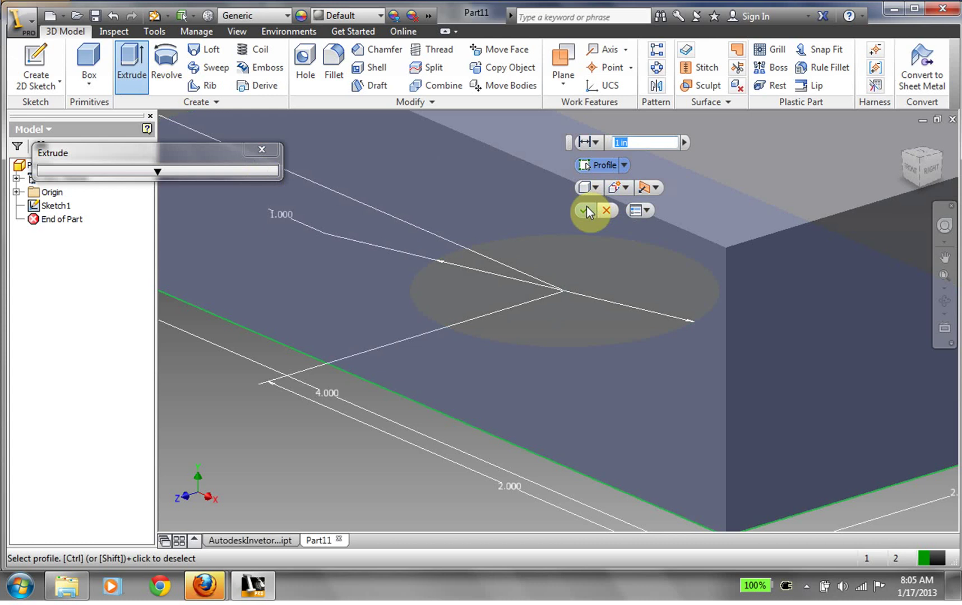
left_click(585, 210)
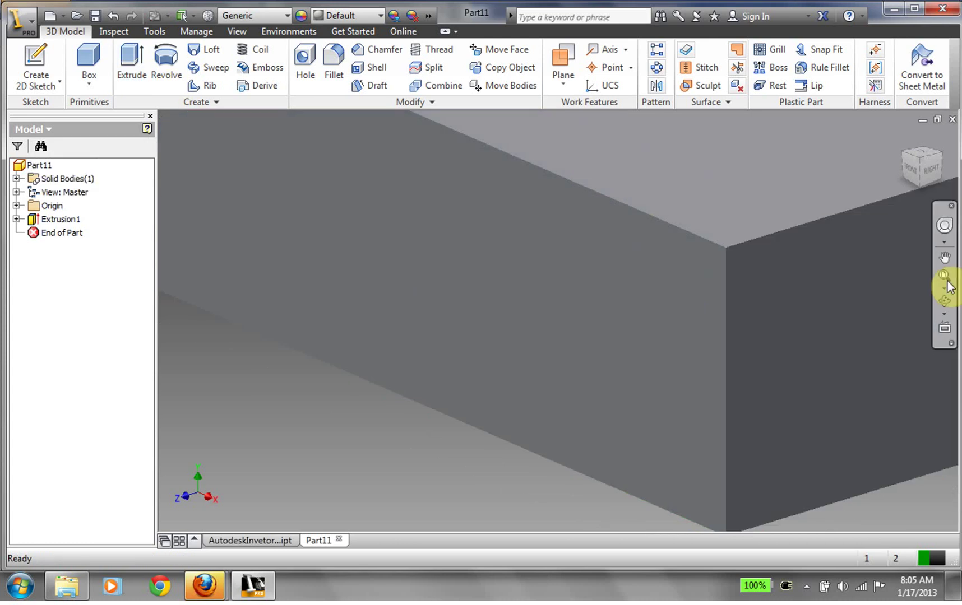
left_click(946, 280)
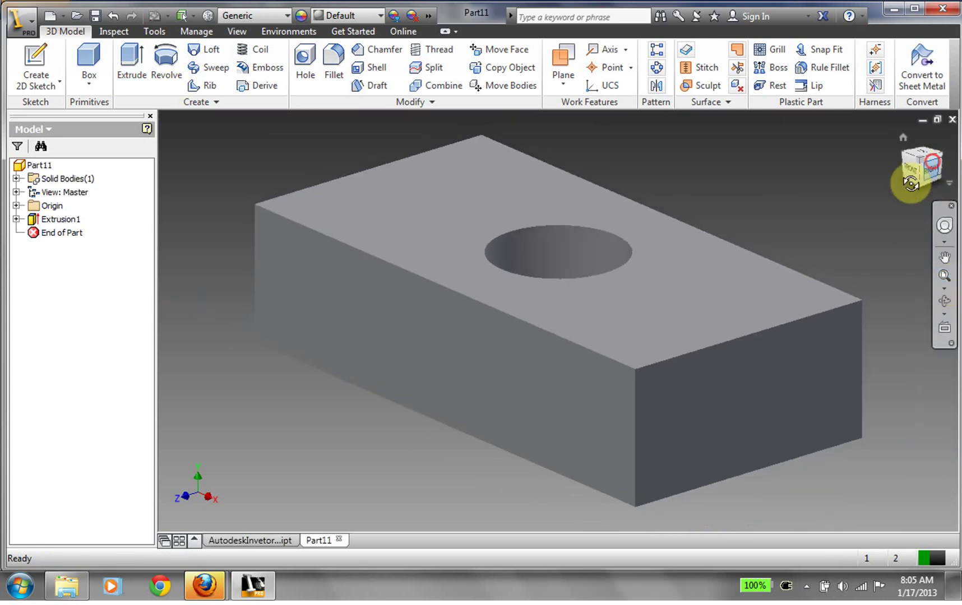
mouse_move(911, 183)
left_mouse_down()
mouse_move(922, 168)
mouse_move(902, 183)
left_mouse_up()
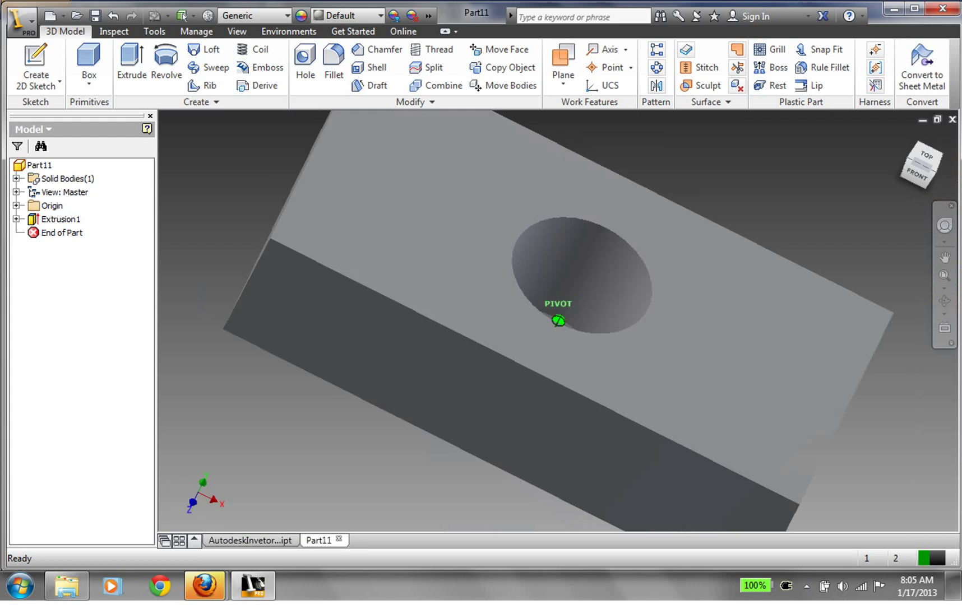
left_click(254, 542)
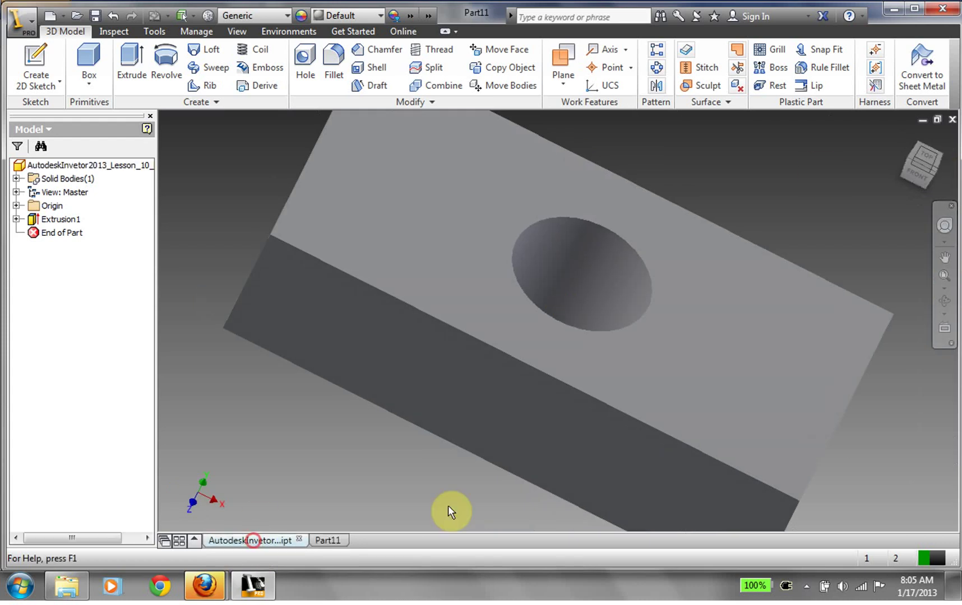
mouse_move(930, 170)
left_mouse_down()
mouse_move(920, 176)
mouse_move(922, 168)
left_mouse_up()
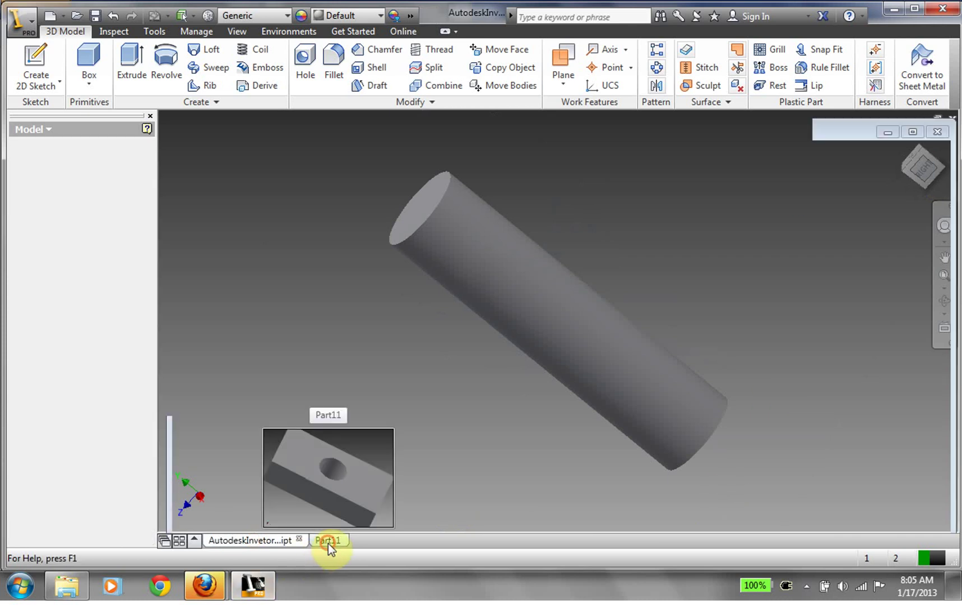
left_click(327, 541)
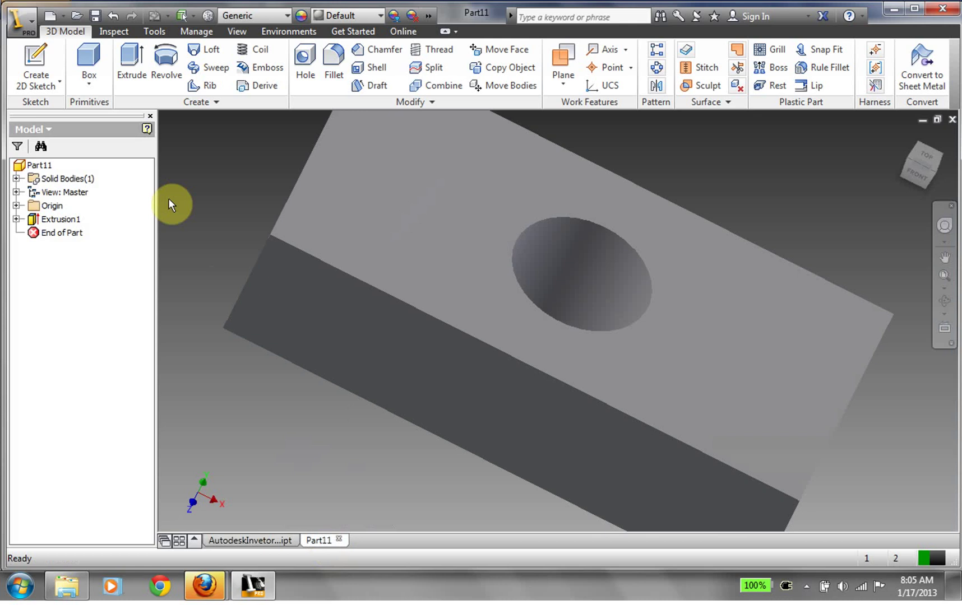
- Save the block part as AutodeskInvetor2013_Lesson_10_Block.ipt in InventorVideos
left_click(95, 20)
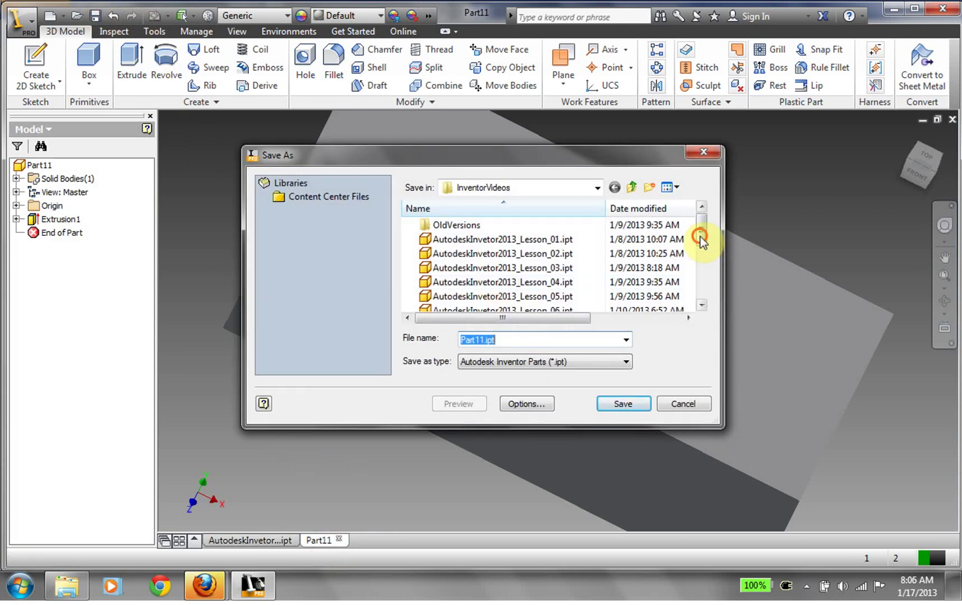
left_click_drag(700, 236, 701, 308)
left_click(562, 296)
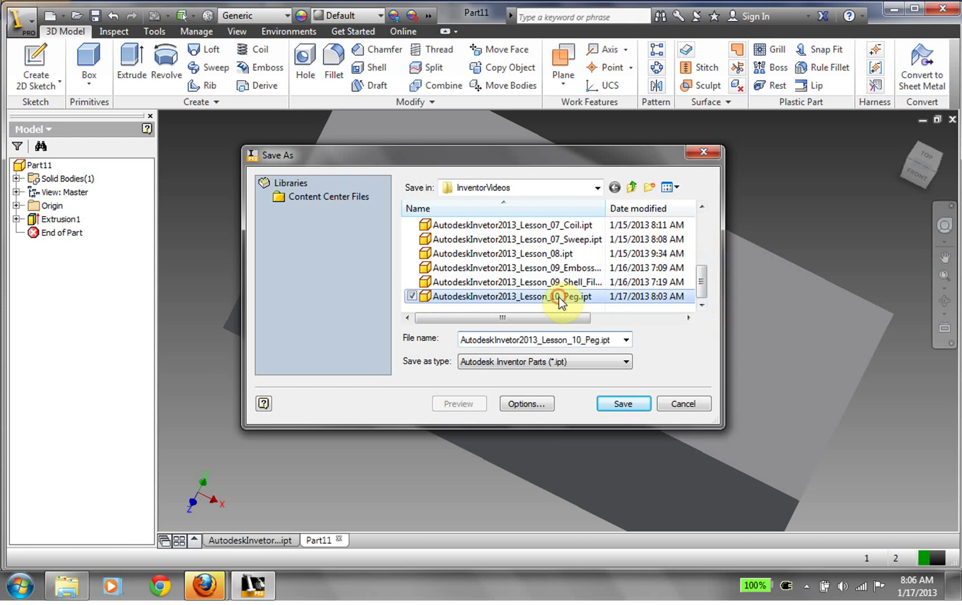
double_click(586, 340)
left_click_drag(603, 340, 586, 341)
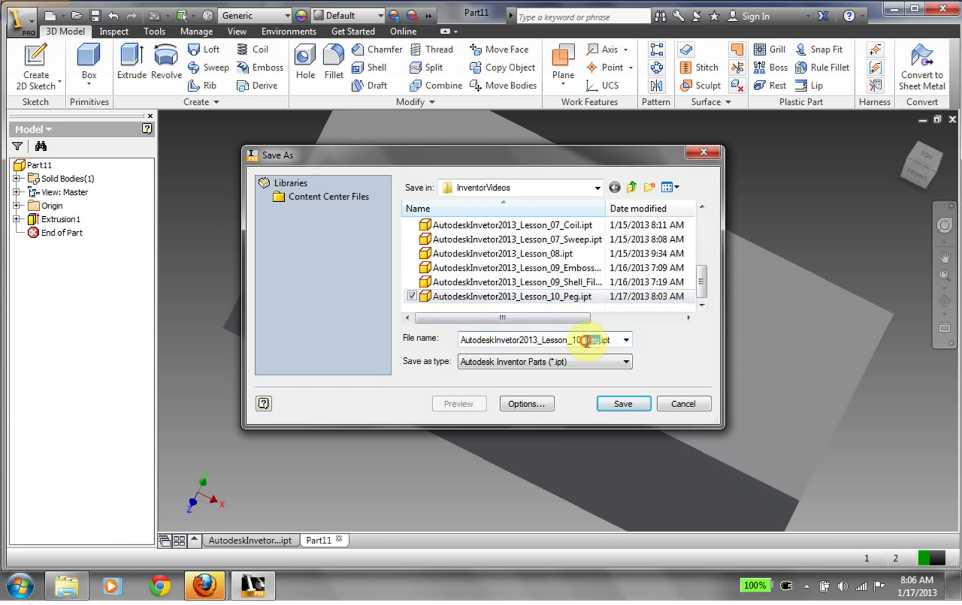
type("Block")
left_click(629, 407)
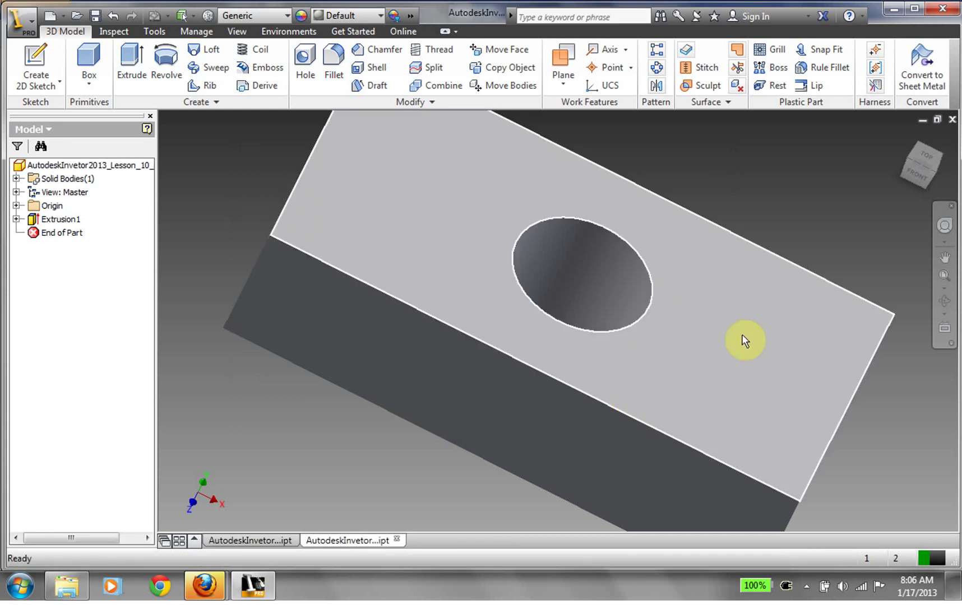
mouse_move(920, 168)
middle_mouse_down("shift")
mouse_move(841, 235)
mouse_move(677, 213)
middle_mouse_up("shift")
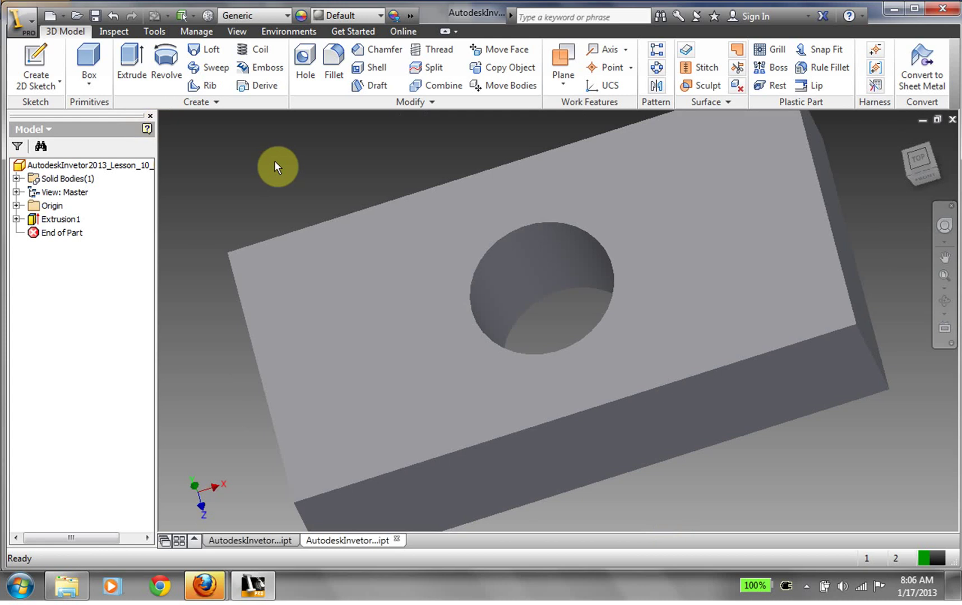
- Create a new Assembly document (Assembly2) from the New dropdown
left_click(63, 17)
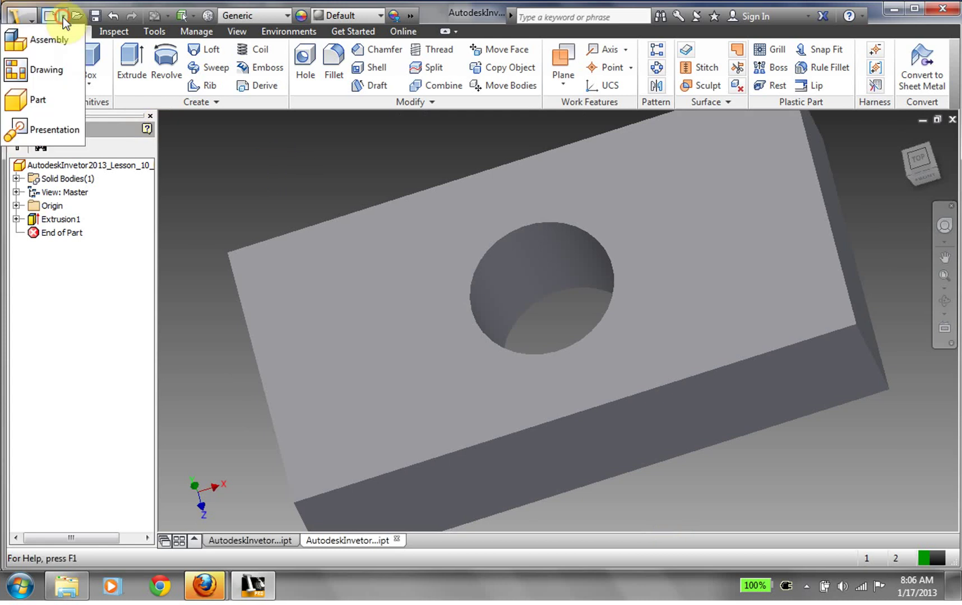
left_click(63, 36)
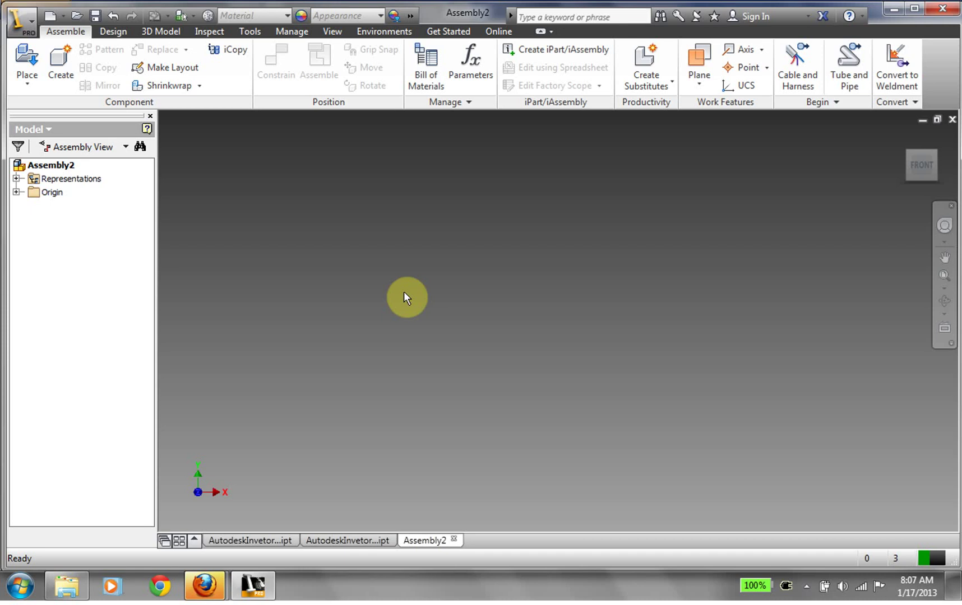
- Copy the AutodeskInvetor2013_Lesson_ name prefix from the Lesson_01 file in InventorVideos
left_click(96, 16)
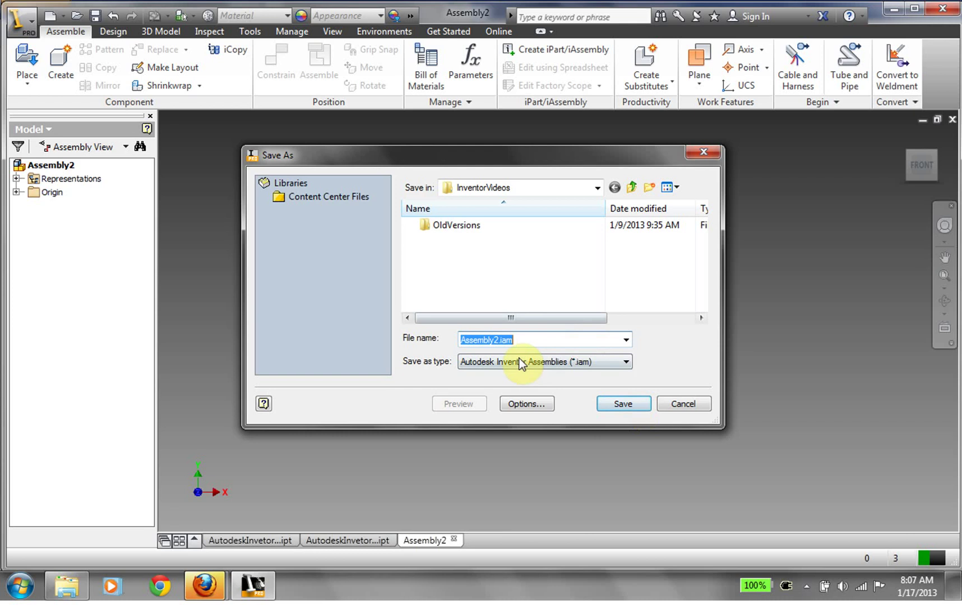
left_click(495, 340)
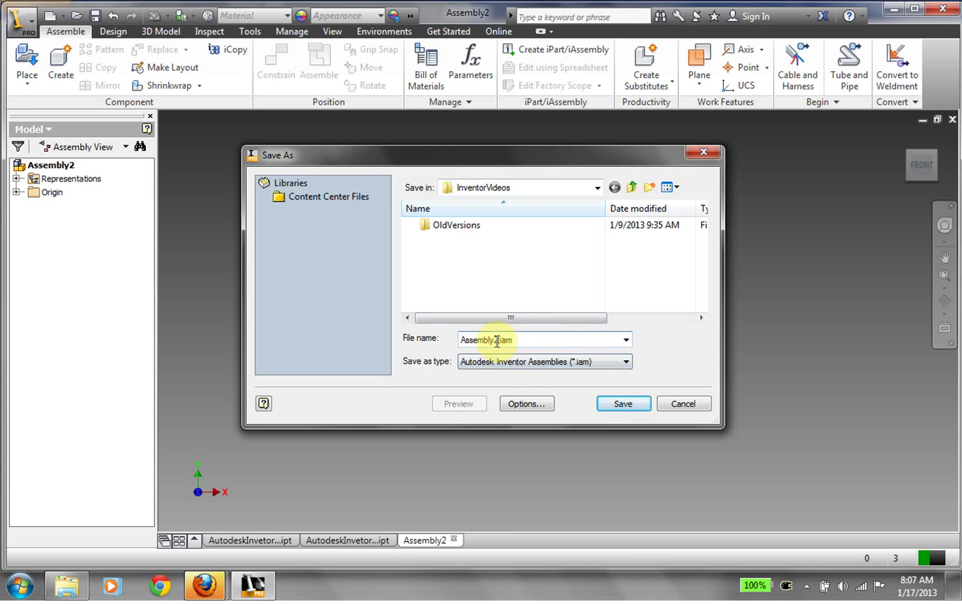
double_click(476, 341)
left_click(66, 586)
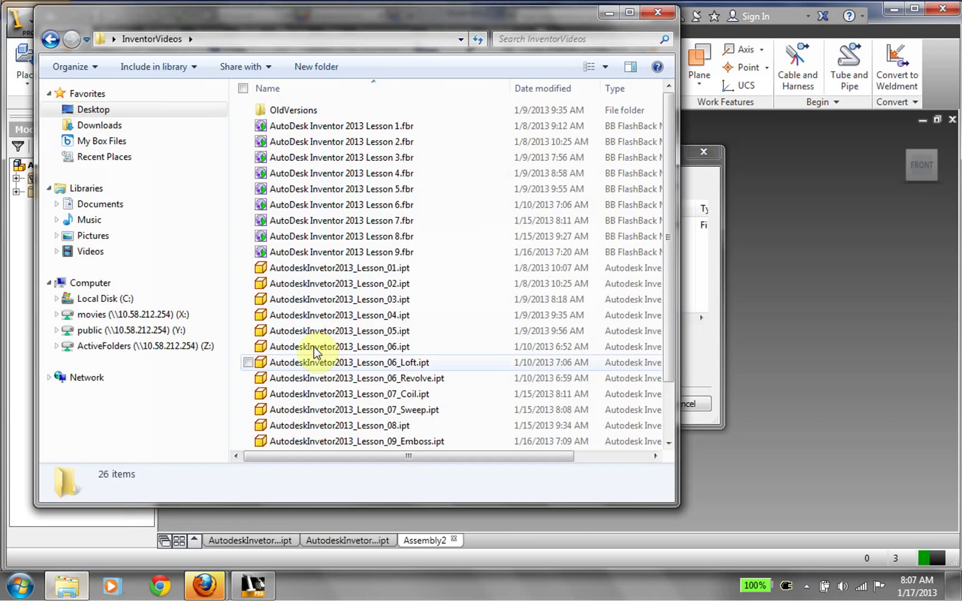
left_click(333, 273)
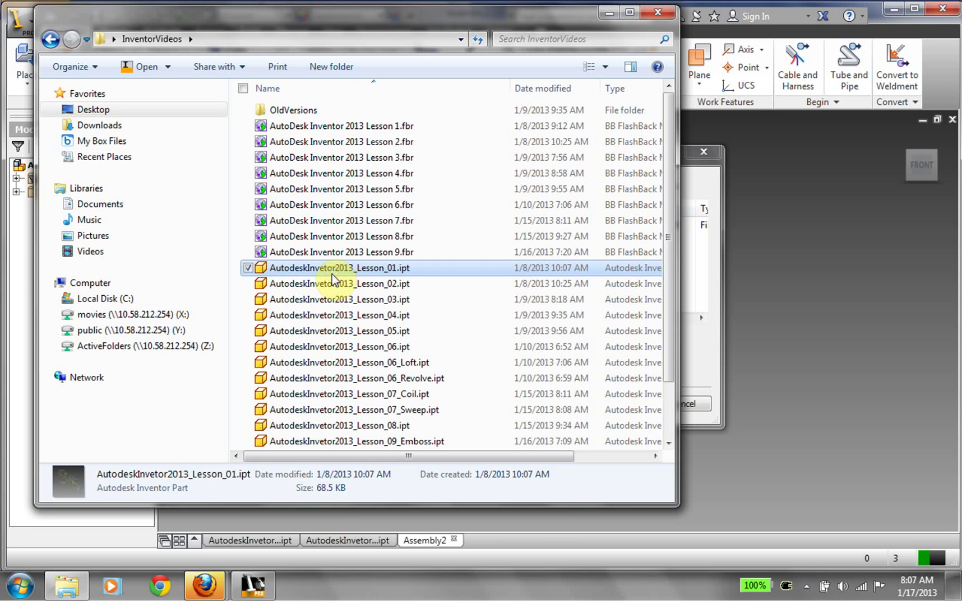
left_click(332, 274)
key("ctrl+c")
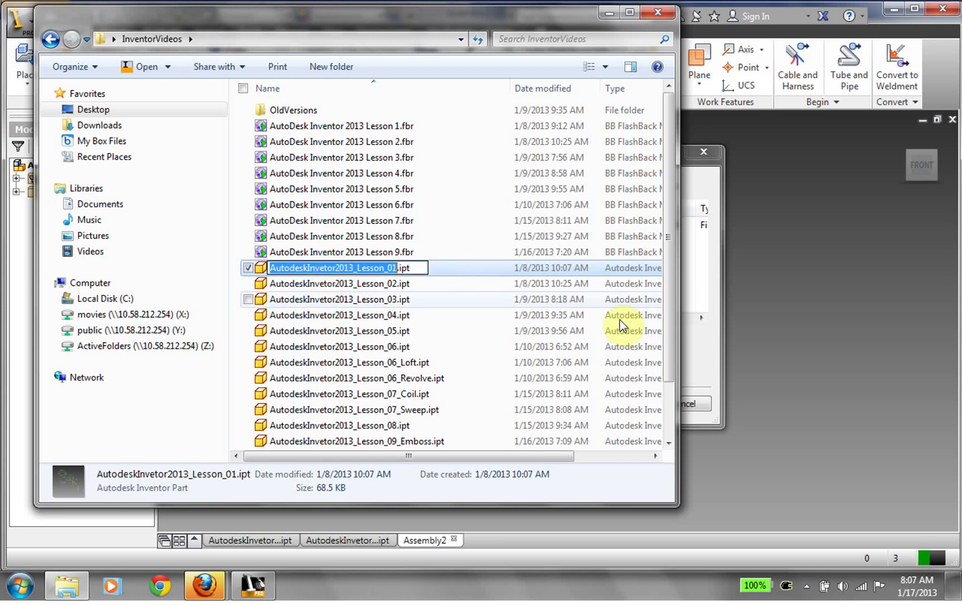
left_click(656, 15)
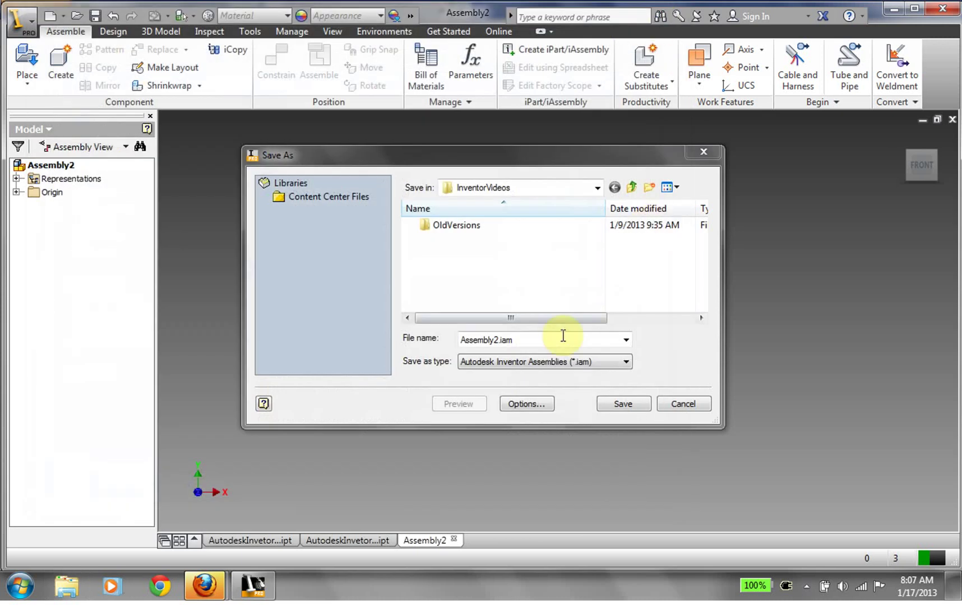
- Save the assembly with the file name AutodeskInvetor2013_Lesson_10_Assembly
left_click_drag(498, 339, 421, 347)
key("ctrl+v")
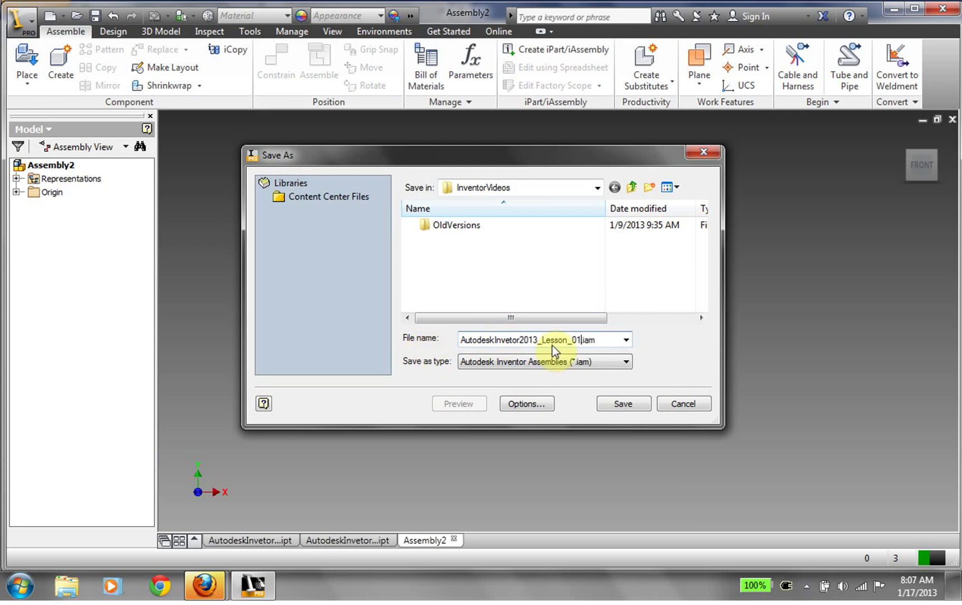
key("BackSpace")
key("BackSpace")
type("10_Ass")
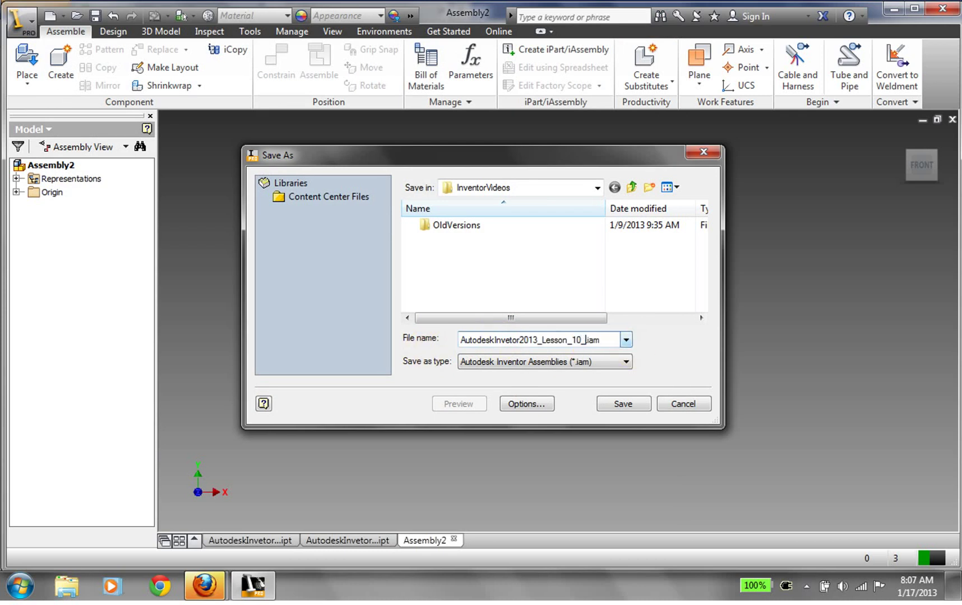
type("embly")
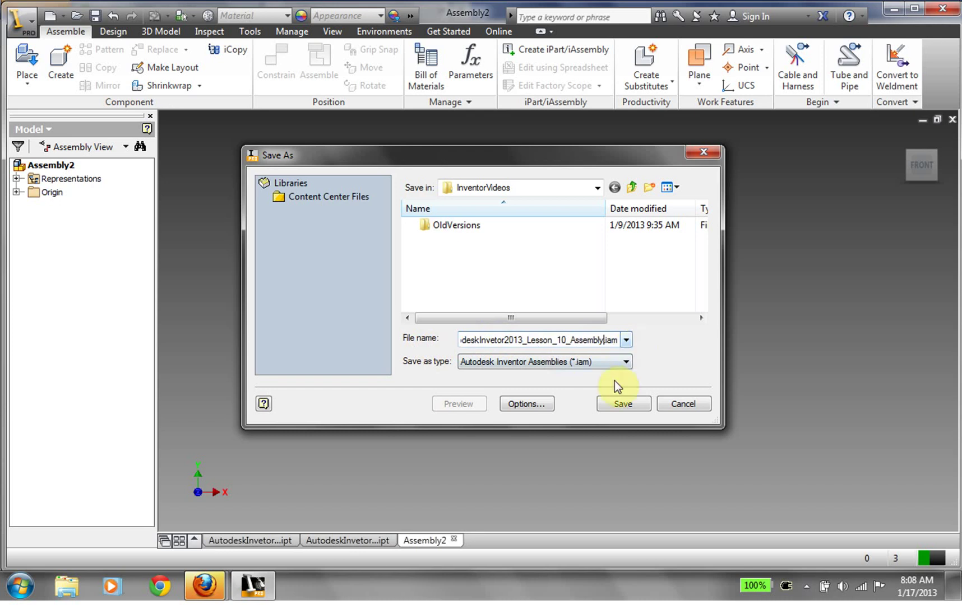
left_click(615, 405)
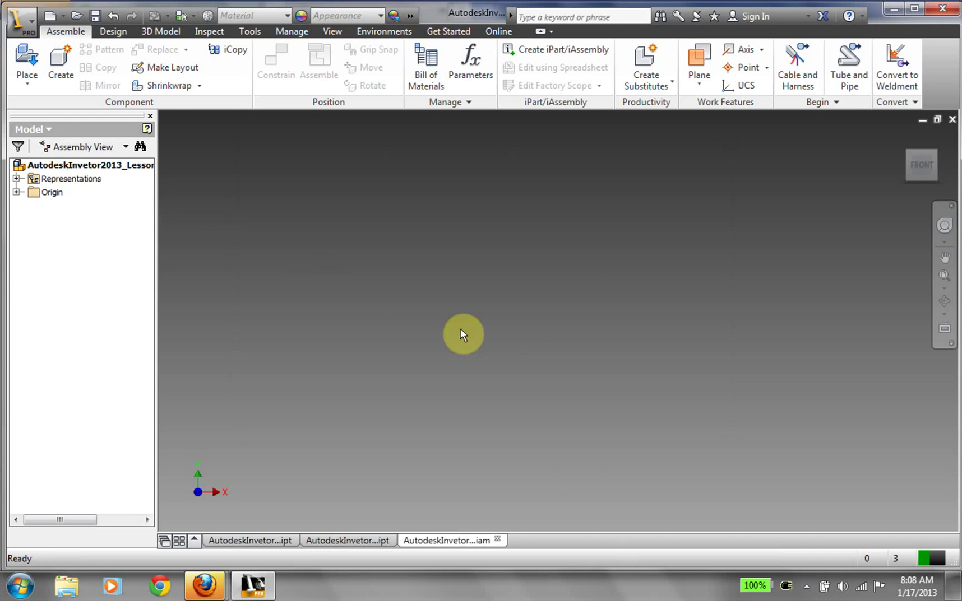
- Place AutodeskInvetor2013_Lesson_10_Peg.ipt from the Desktop's InventorVideos folder into the assembly
left_click(28, 56)
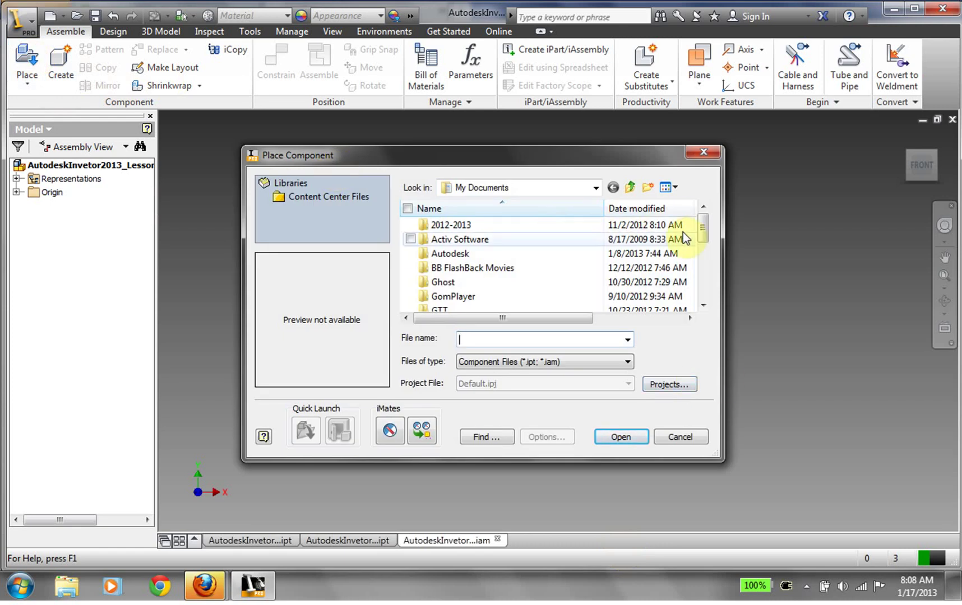
left_click(596, 189)
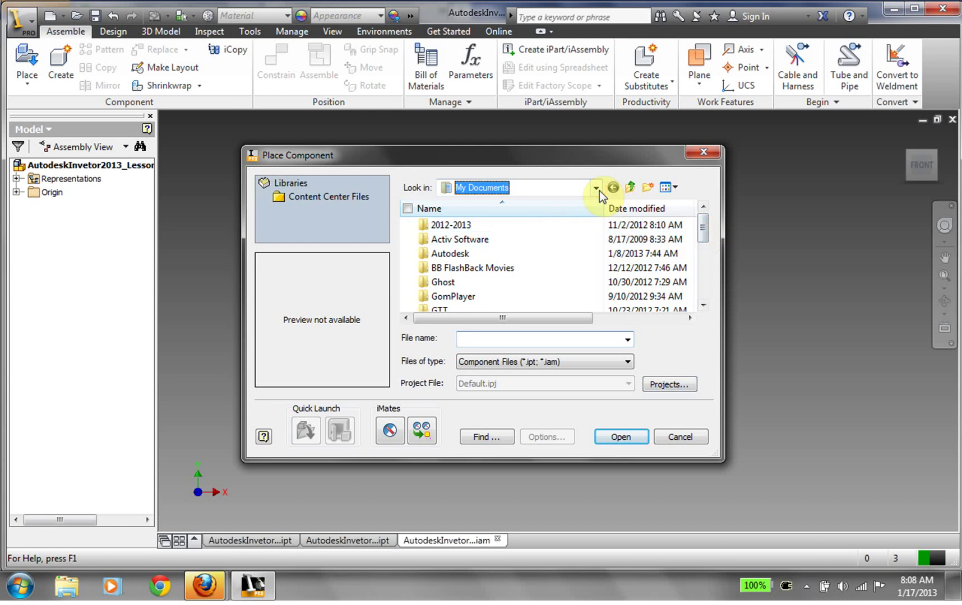
left_click(596, 190)
left_click(596, 189)
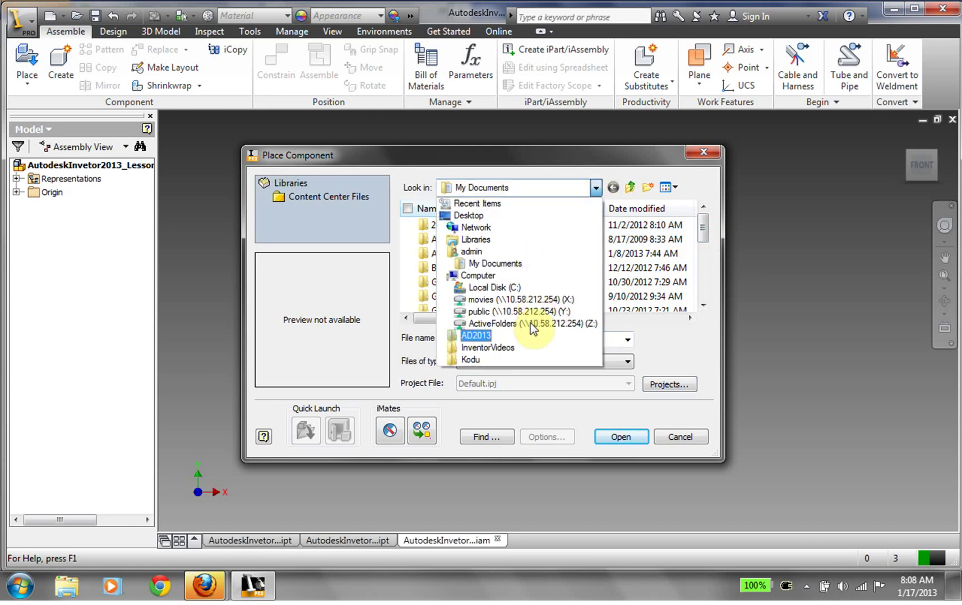
left_click(474, 218)
left_click_drag(696, 237, 705, 301)
double_click(500, 268)
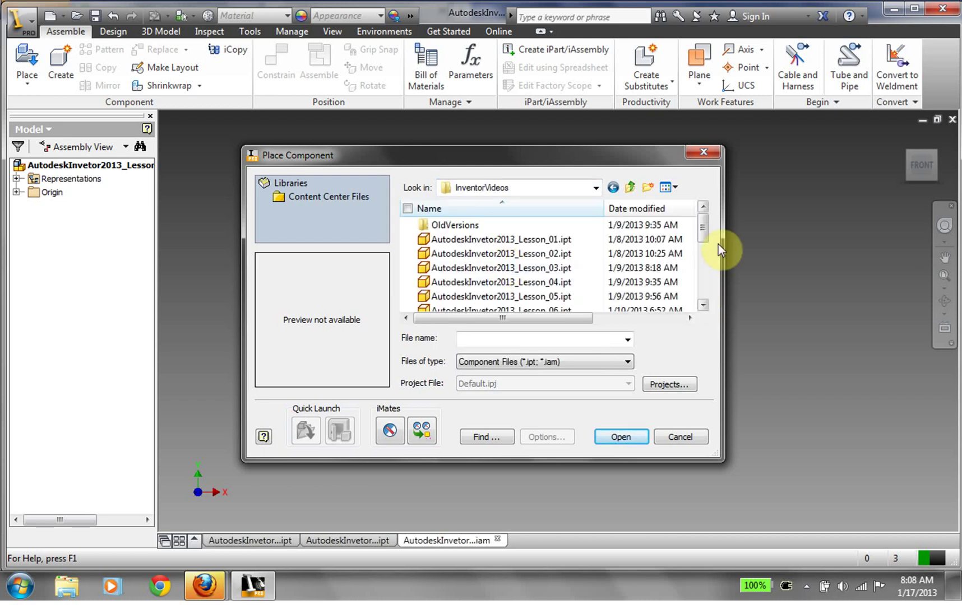
left_click_drag(704, 233, 705, 295)
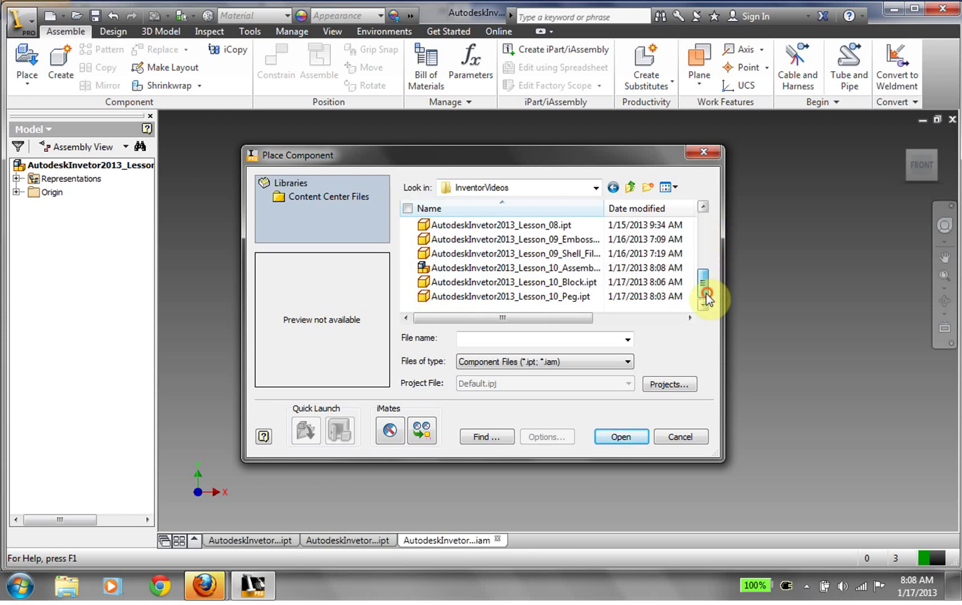
left_click(564, 296)
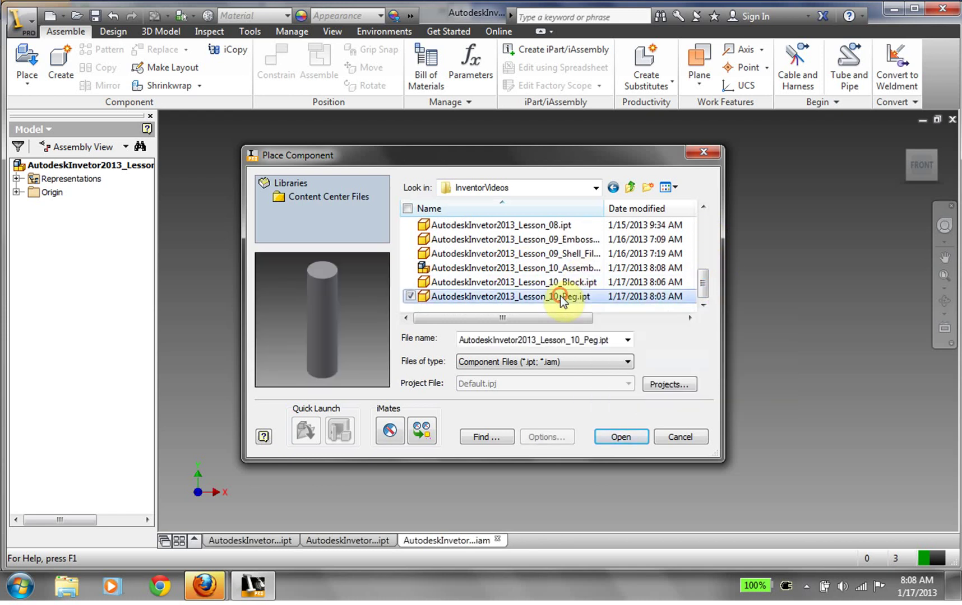
left_click(629, 443)
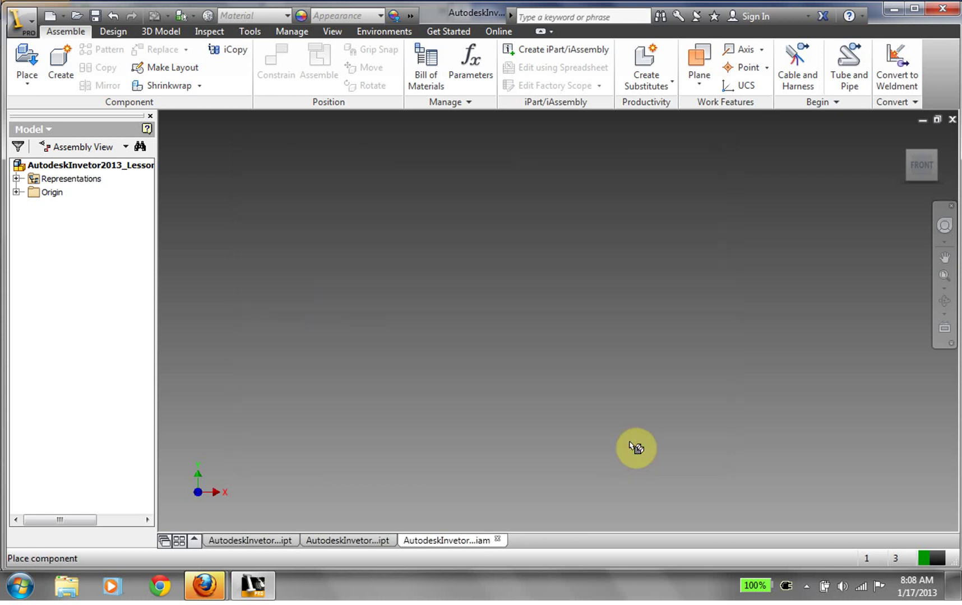
left_click(553, 372)
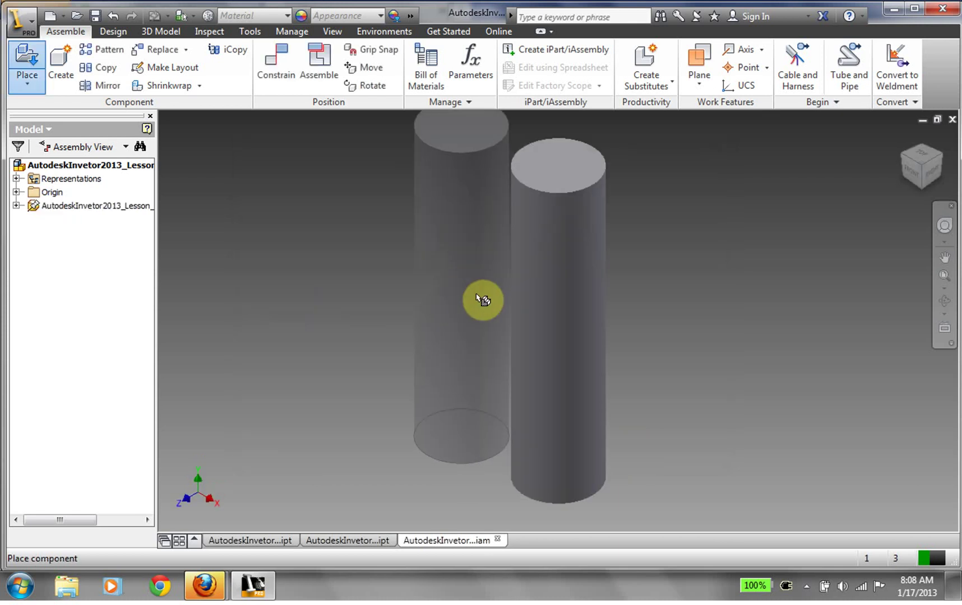
- End placement with a single peg, widen the model browser, and try dragging the peg
right_click(684, 308)
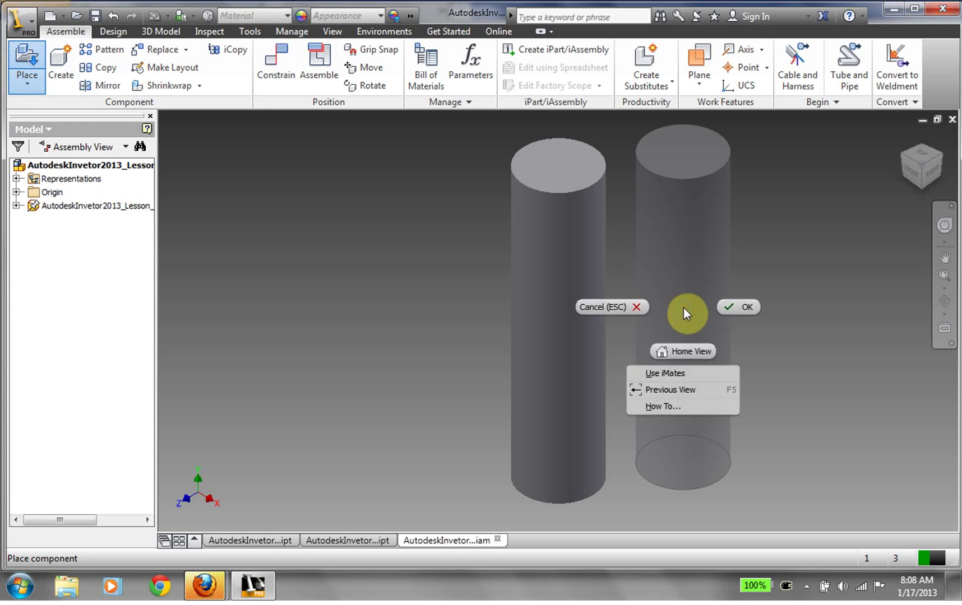
left_click(737, 306)
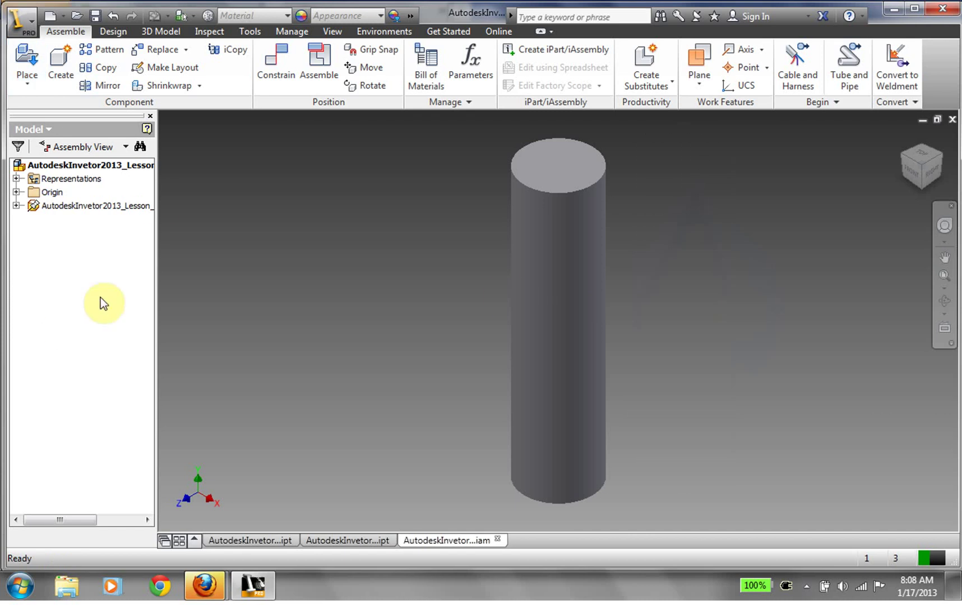
left_click(155, 202)
left_click_drag(179, 204, 223, 206)
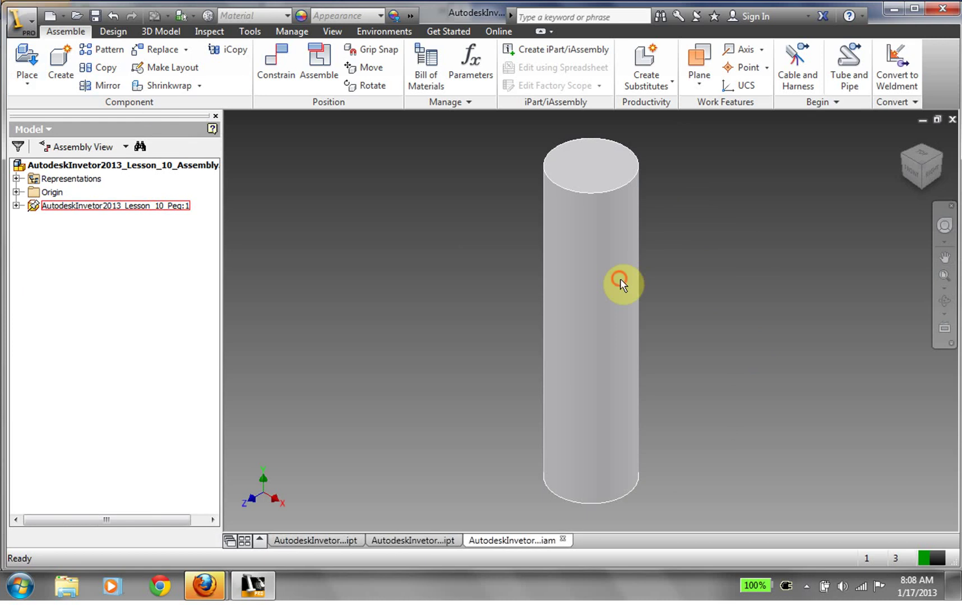
left_click_drag(620, 280, 537, 318)
left_click_drag(597, 322, 639, 303)
- Turn off Grounded for the Peg:1 component
left_click(36, 207)
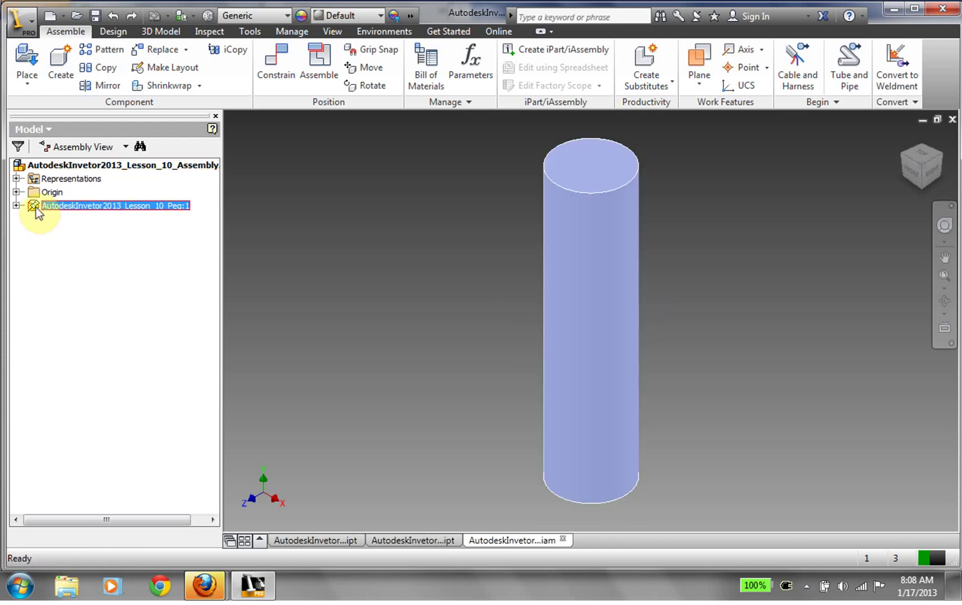
right_click(36, 207)
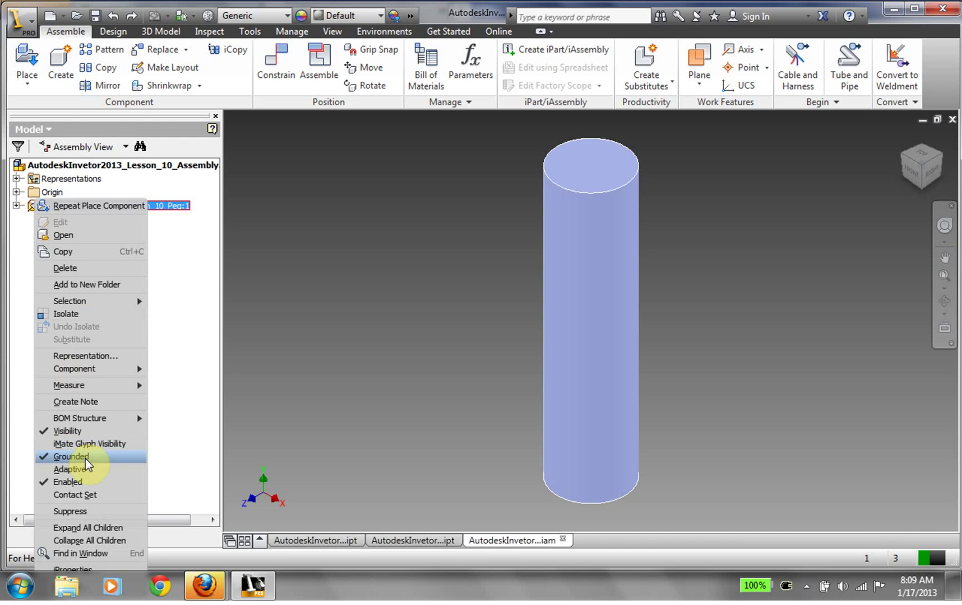
key("Escape")
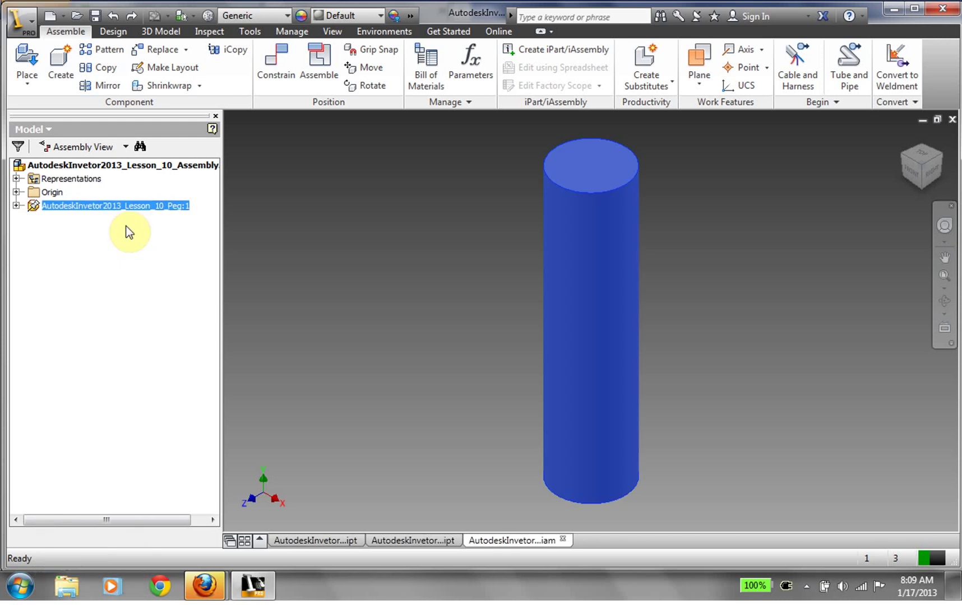
right_click(29, 208)
key("Escape")
right_click(61, 207)
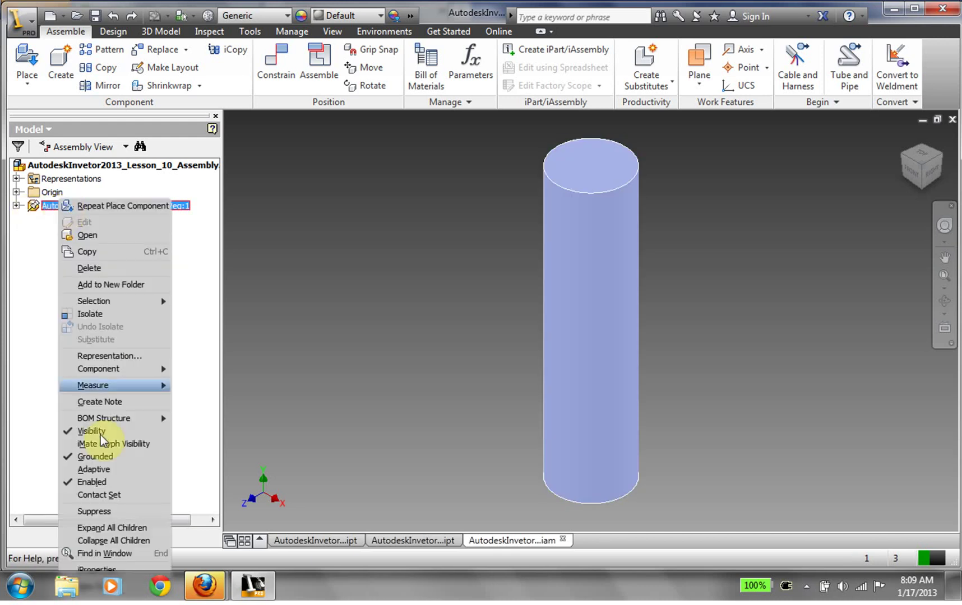
left_click(96, 456)
- Drag the ungrounded peg to a new position in the viewport
left_click_drag(620, 328, 483, 331)
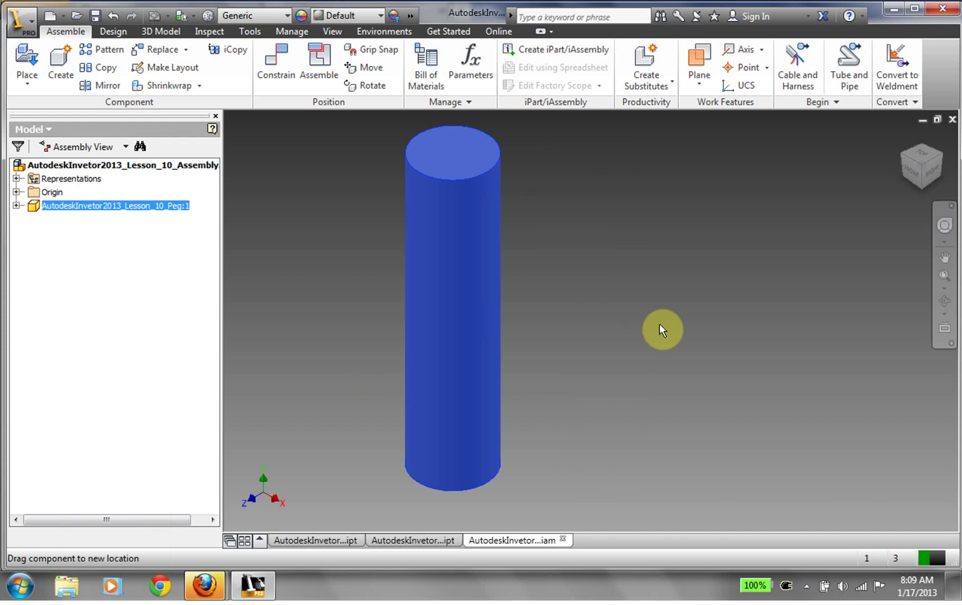
left_click_drag(660, 330, 458, 291)
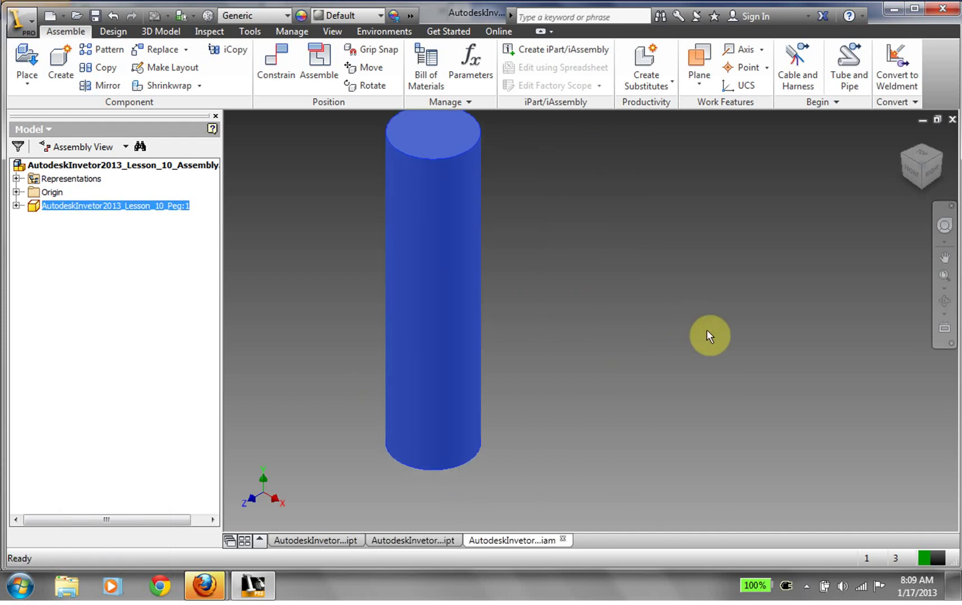
left_click_drag(463, 238, 500, 273)
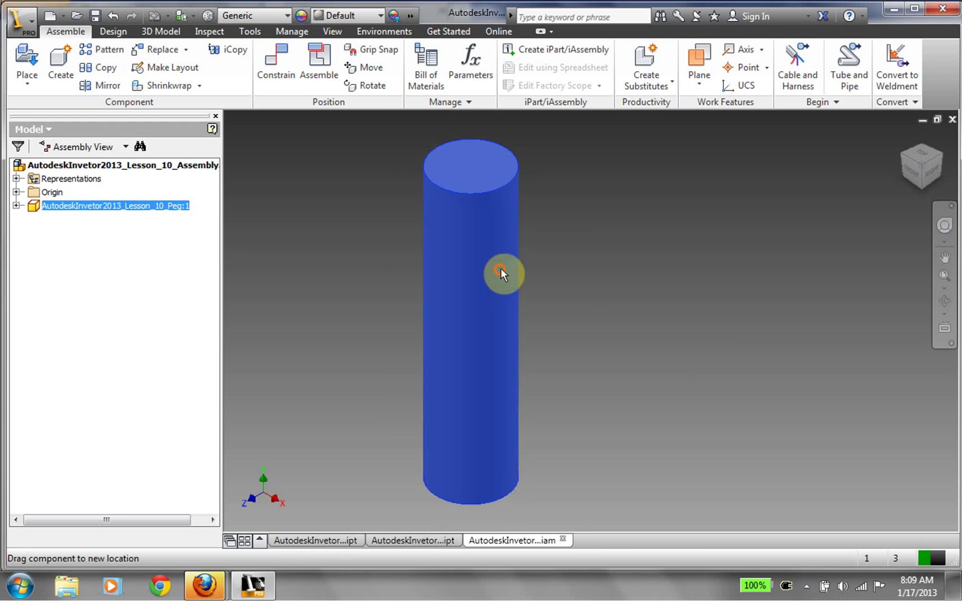
- Place AutodeskInvetor2013_Lesson_10_Block.ipt from InventorVideos, dropping two copies beside the peg
left_click(25, 60)
left_click_drag(706, 242, 706, 304)
left_click(588, 284)
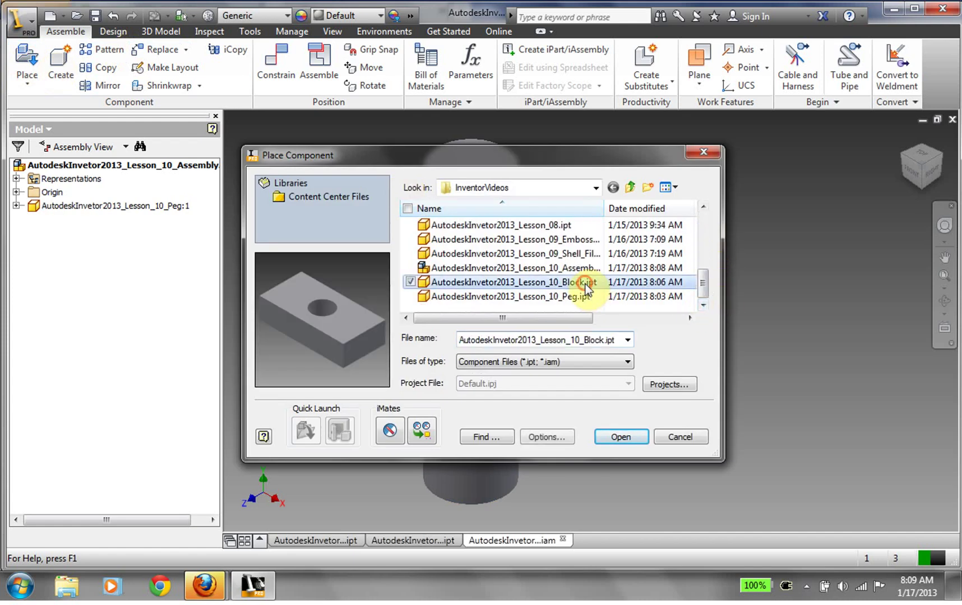
left_click(620, 437)
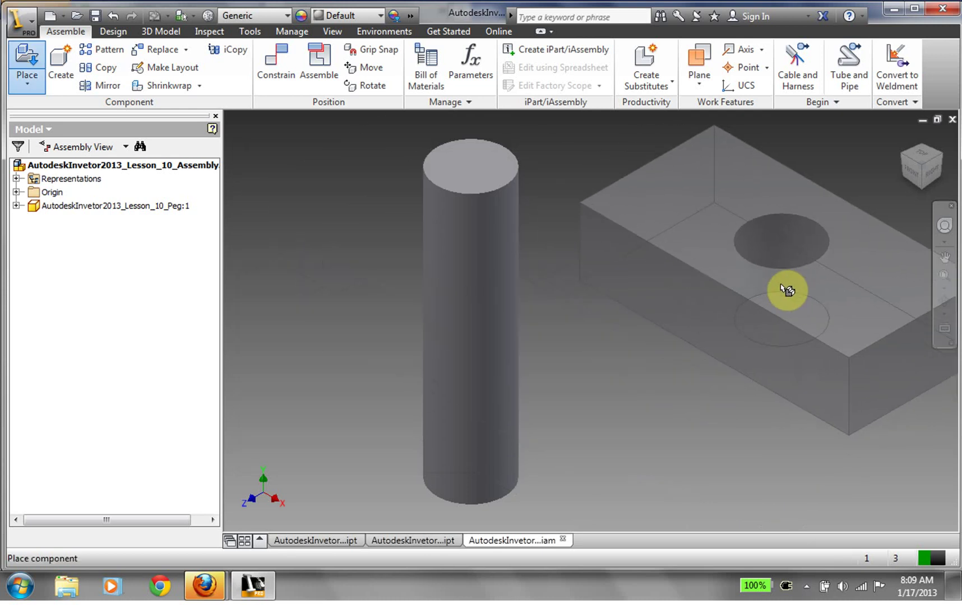
left_click(779, 287)
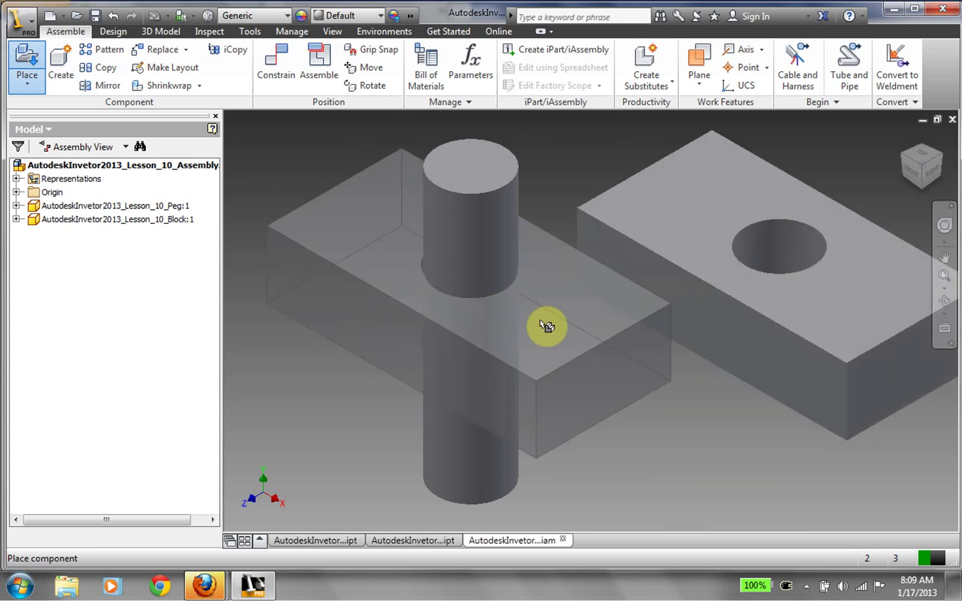
left_click(360, 361)
- Drop a third block, end placement, then undo and delete the placed blocks
left_click(359, 361)
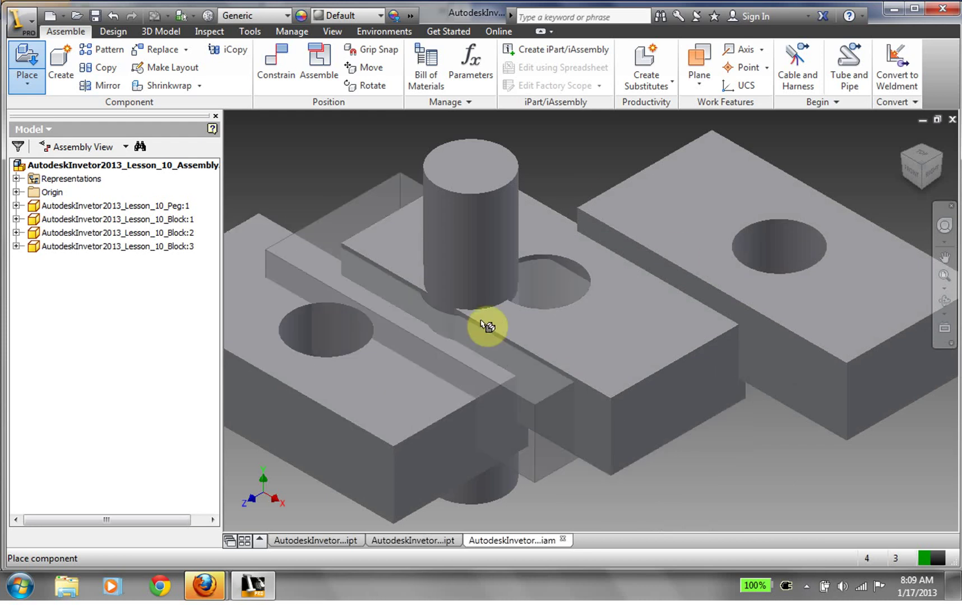
key("Escape")
key("ctrl+z")
key("ctrl+z")
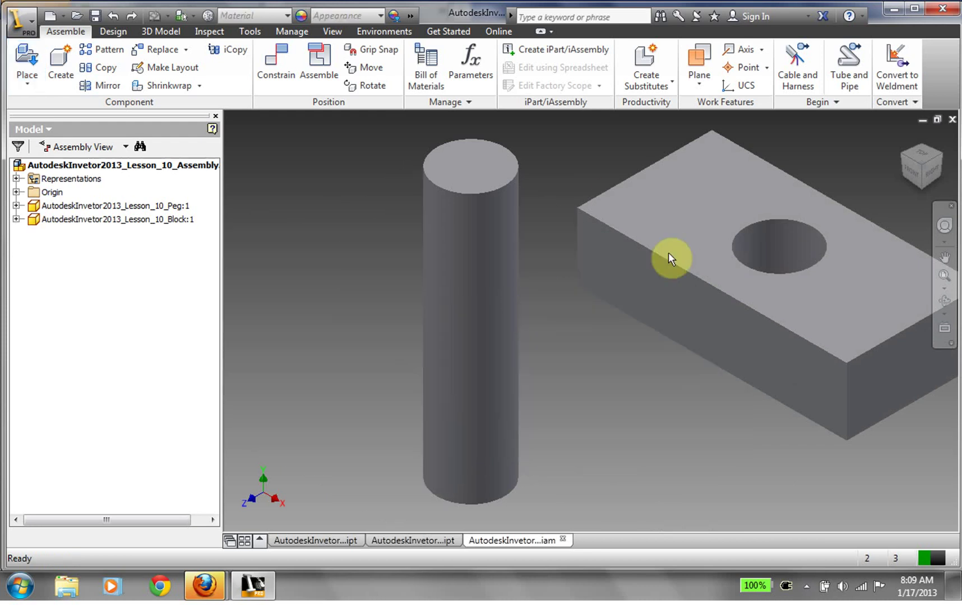
right_click(585, 402)
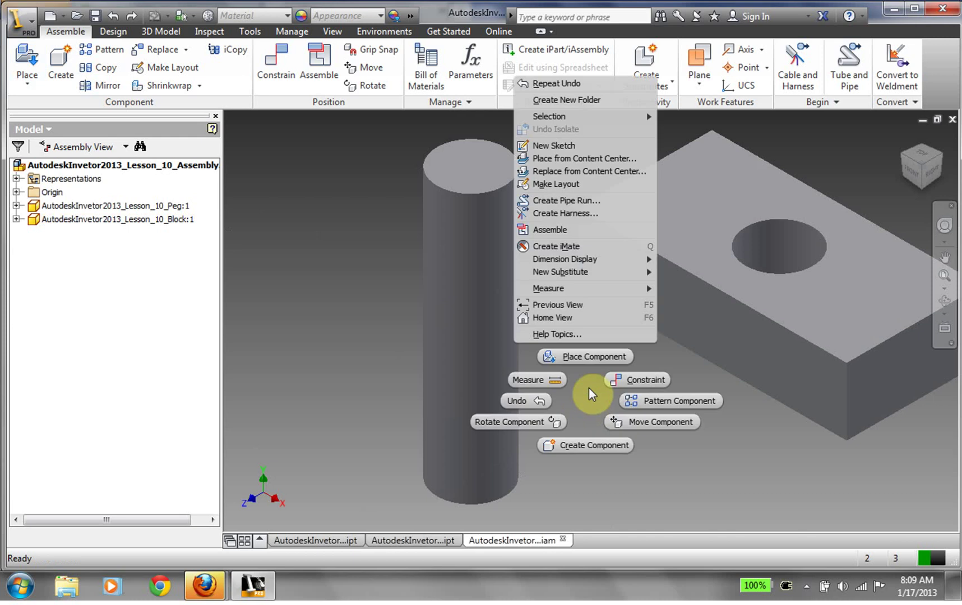
left_click(589, 387)
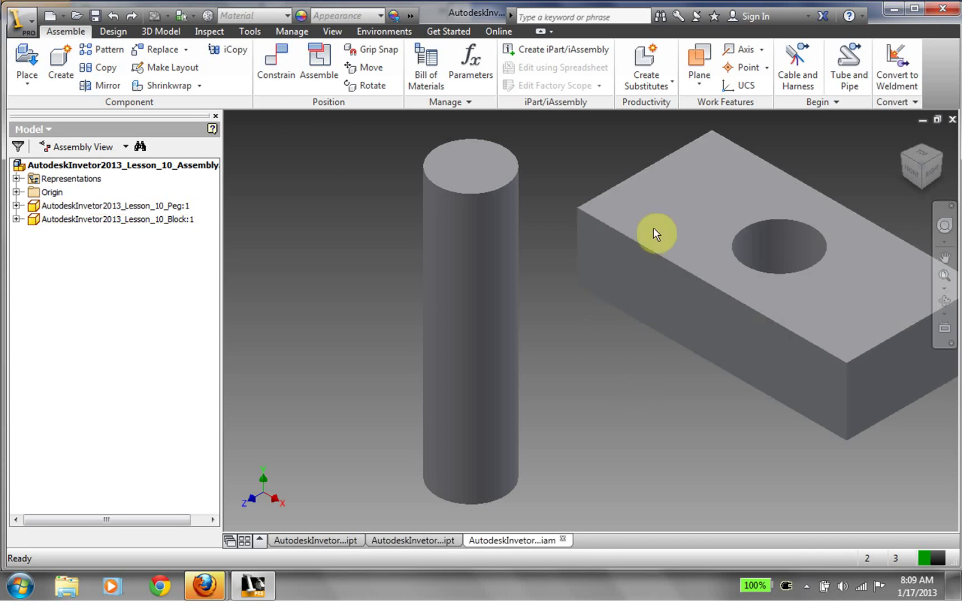
left_click(611, 226)
key("Delete")
key("Home")
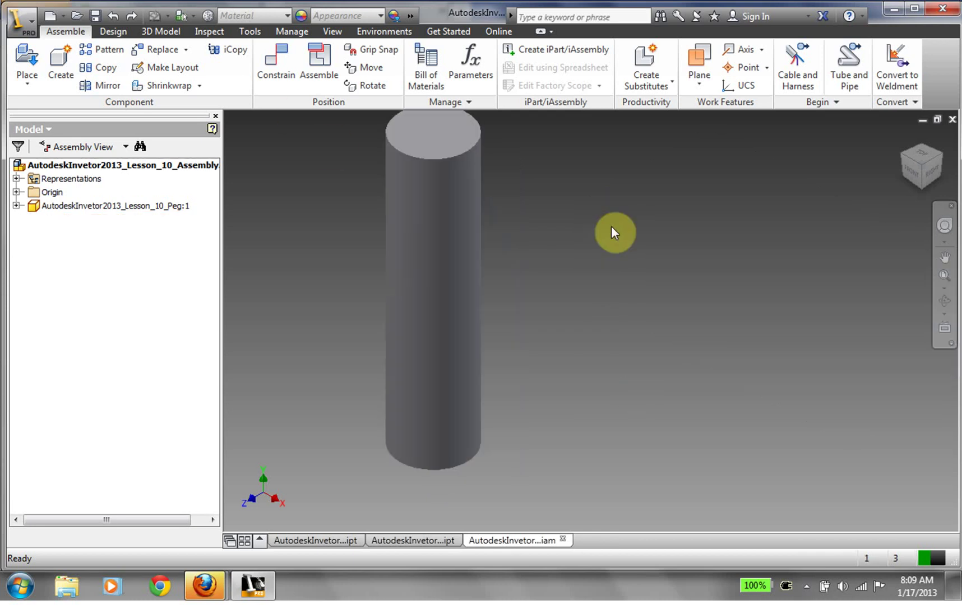
- Delete the peg and place a single Lesson_10_Block instance, Block:1
left_click(612, 227)
key("Delete")
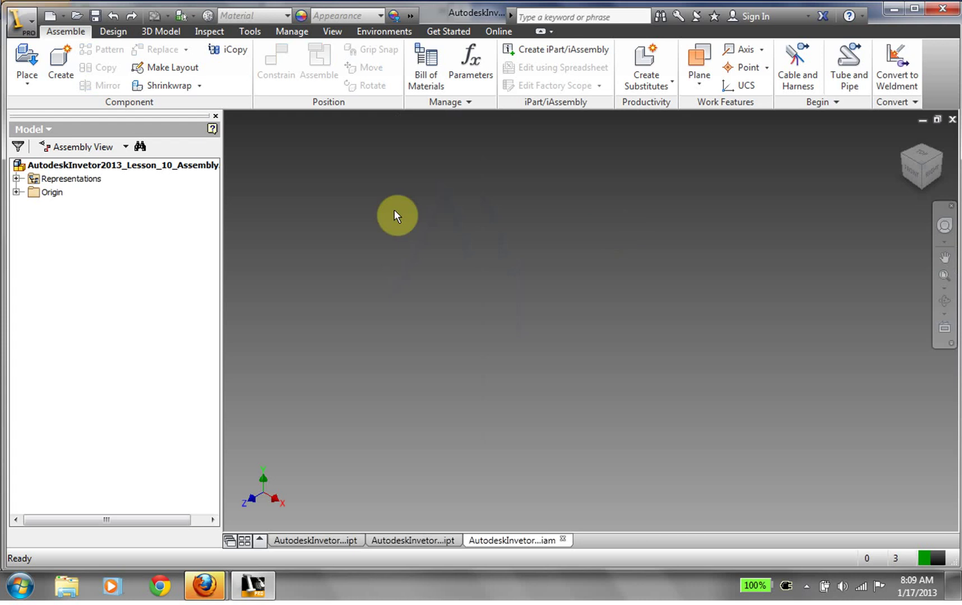
left_click(27, 62)
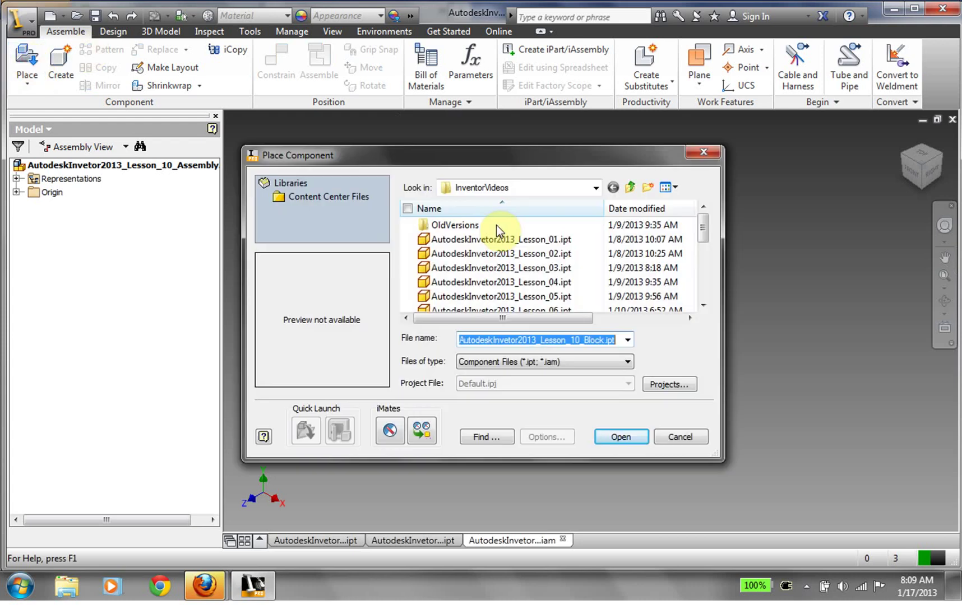
scroll(705, 286, "down", 3)
scroll(704, 286, "down", 2)
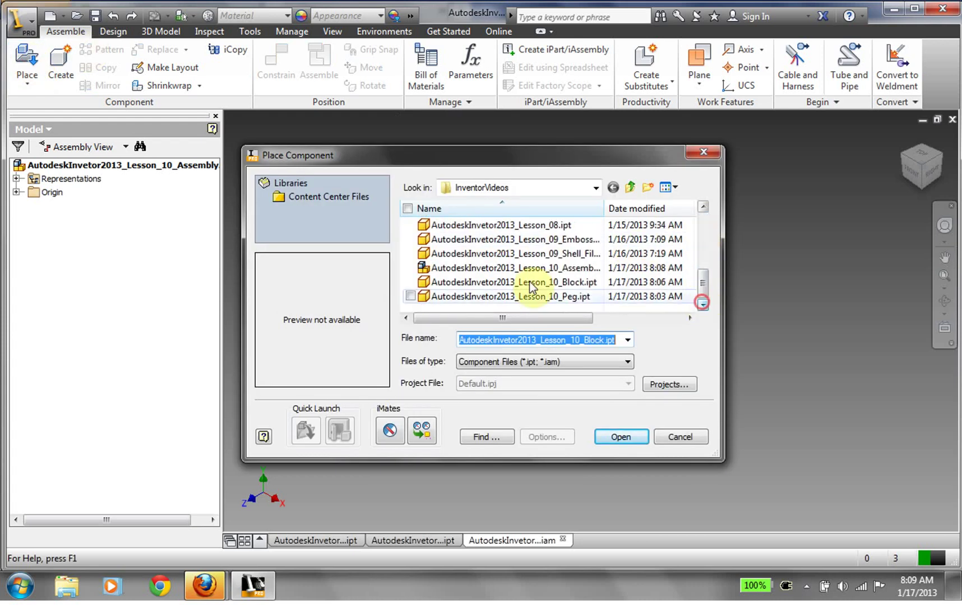
left_click(528, 282)
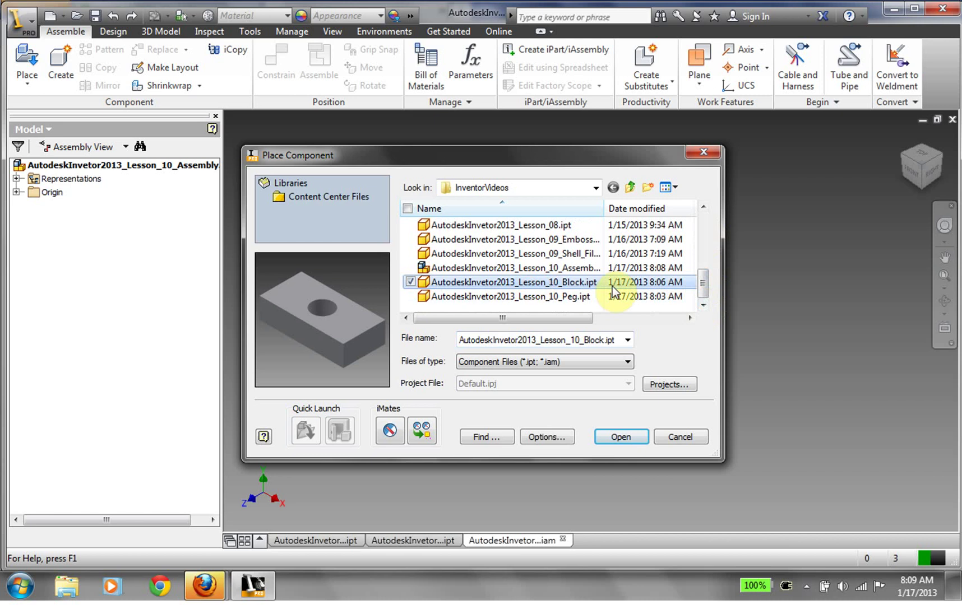
left_click(634, 438)
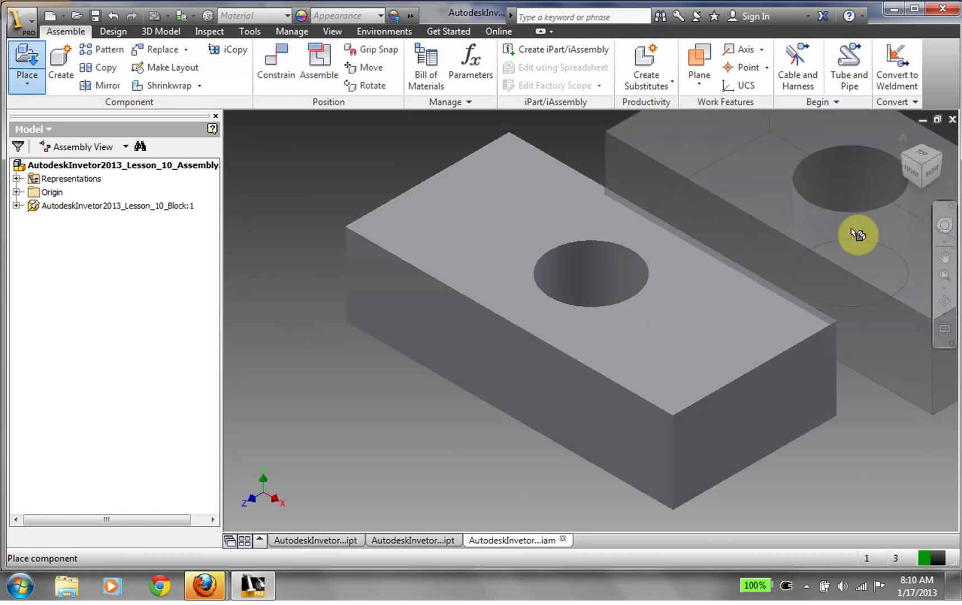
right_click(787, 215)
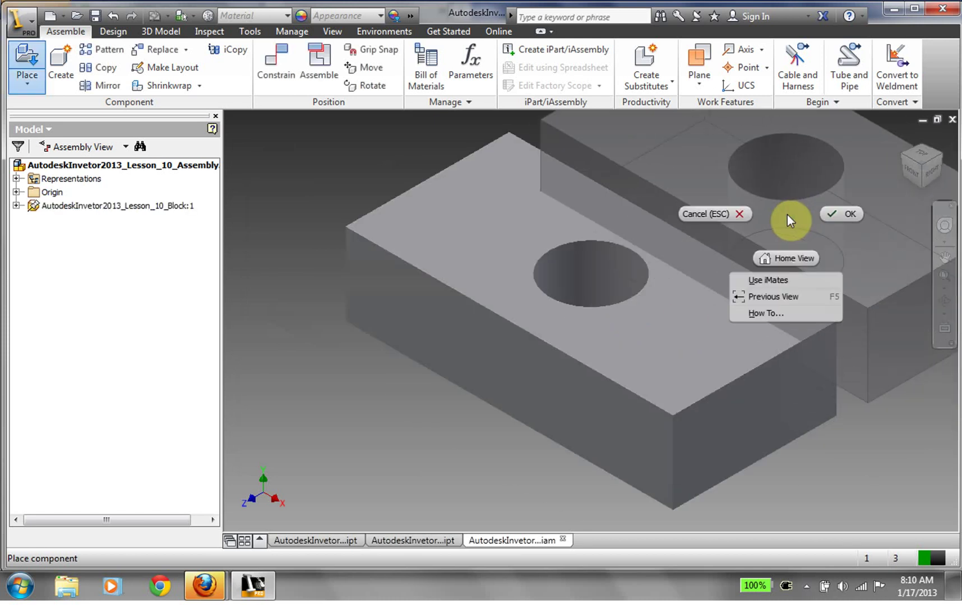
left_click(851, 216)
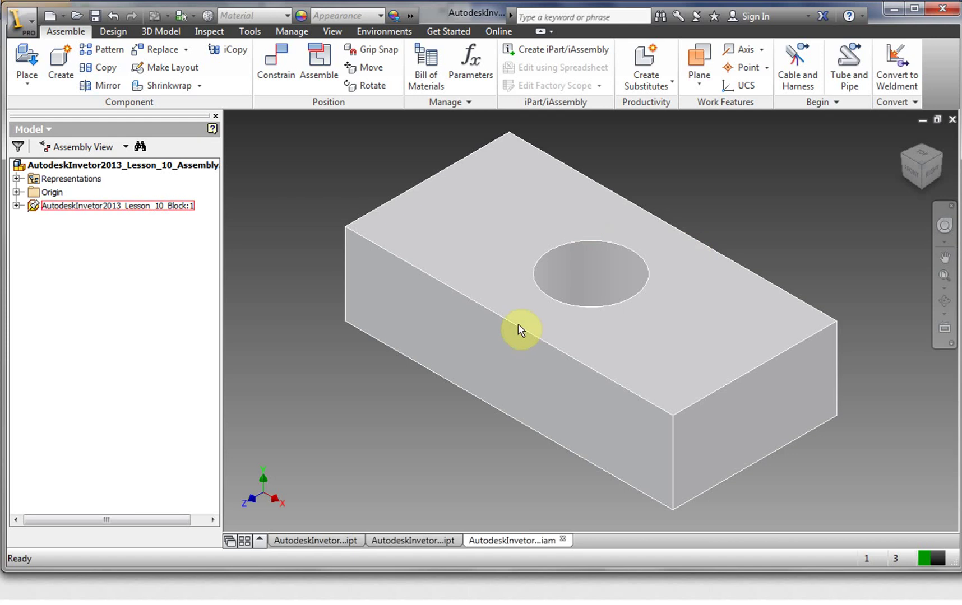
- Place one Lesson_10_Peg instance and drag it in front of Block:1
left_click(26, 62)
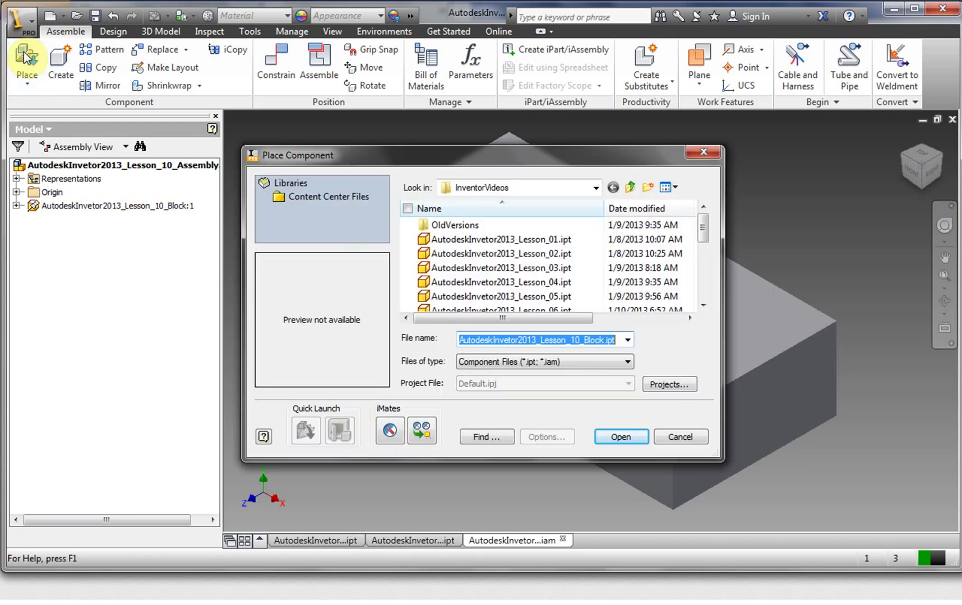
left_click_drag(708, 227, 709, 307)
left_click(567, 296)
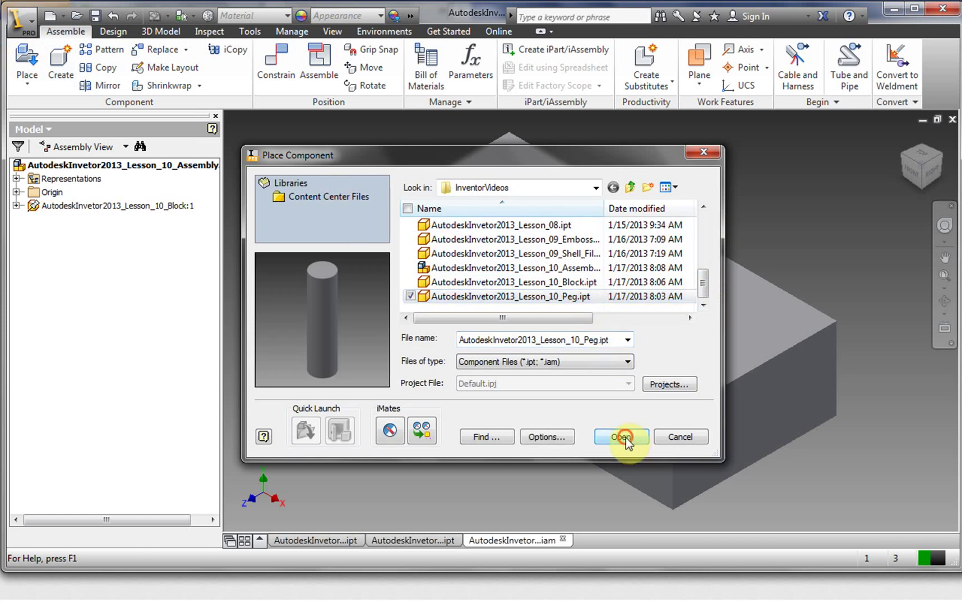
left_click(621, 436)
left_click(855, 293)
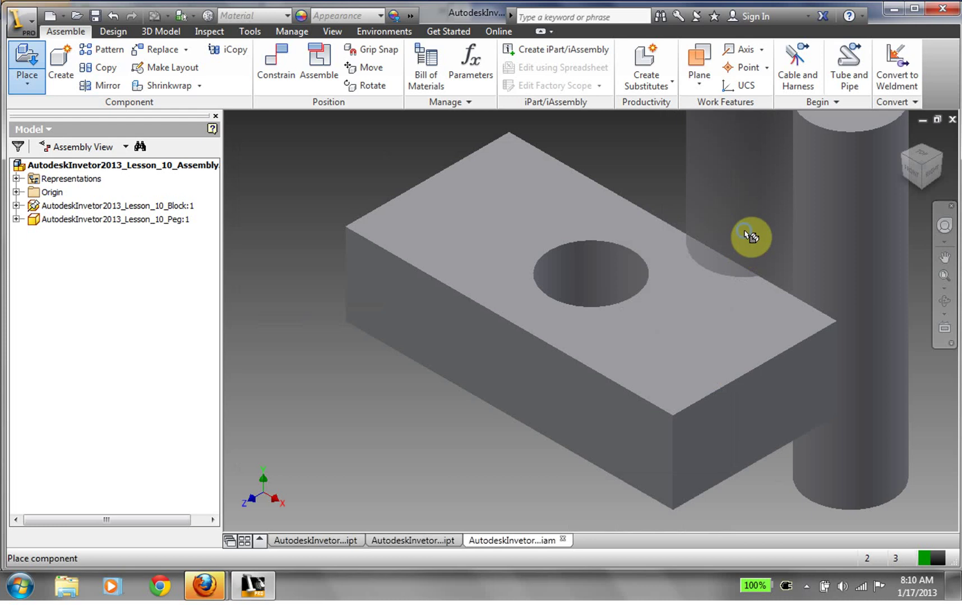
right_click(745, 233)
left_click(800, 229)
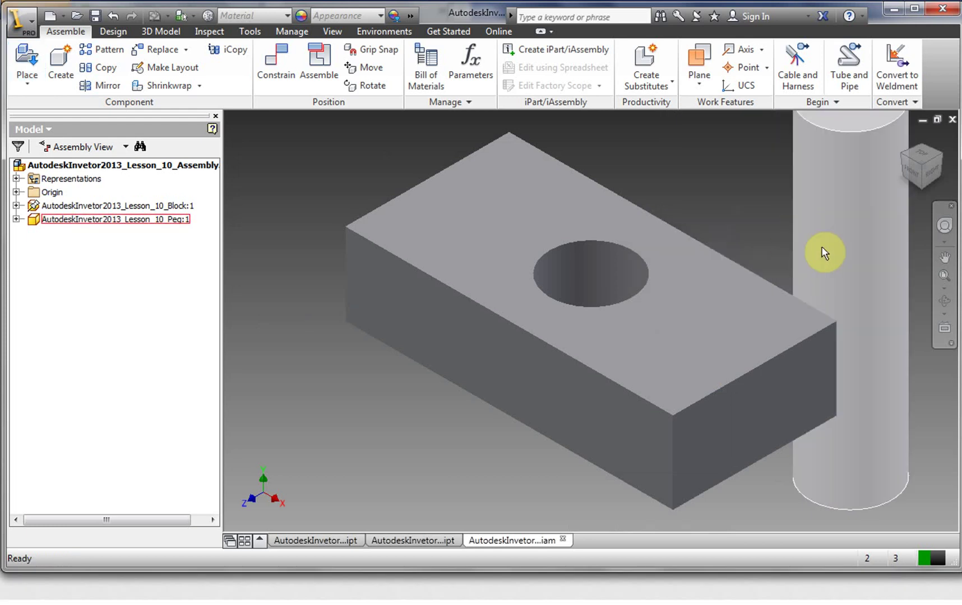
left_click_drag(842, 242, 342, 262)
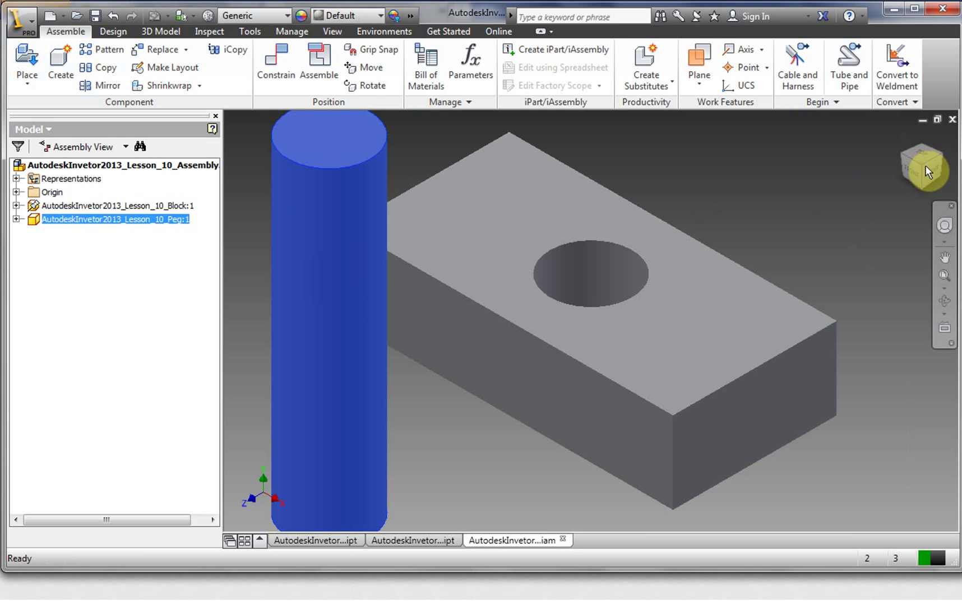
- Reposition the peg around the block, ending beside its right end outside the hole
mouse_move(928, 168)
left_mouse_down()
mouse_move(897, 224)
mouse_move(891, 213)
mouse_move(919, 191)
mouse_move(922, 168)
mouse_move(726, 350)
left_mouse_up()
left_click_drag(706, 399, 531, 234)
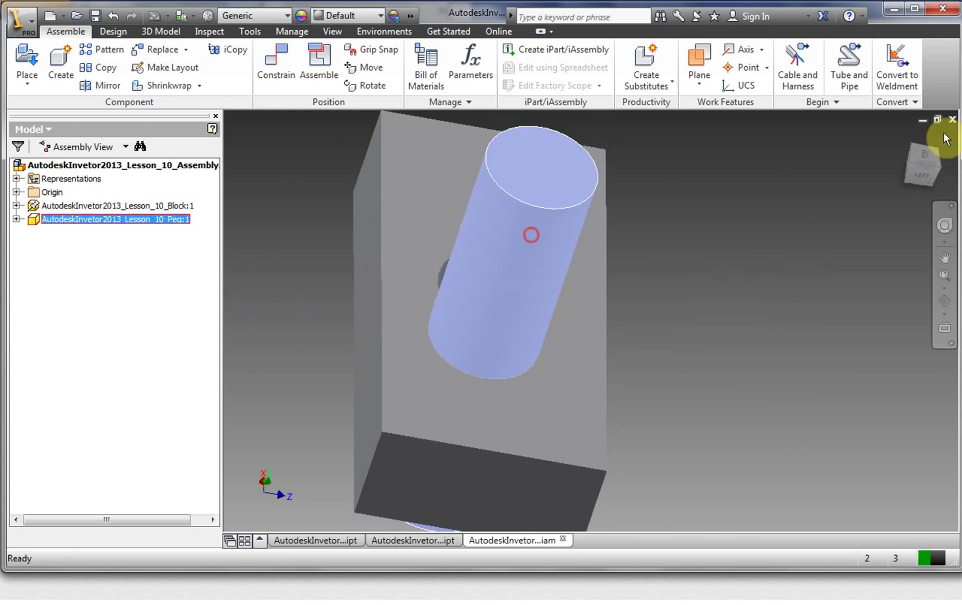
left_click(925, 175)
left_click_drag(920, 168, 838, 193)
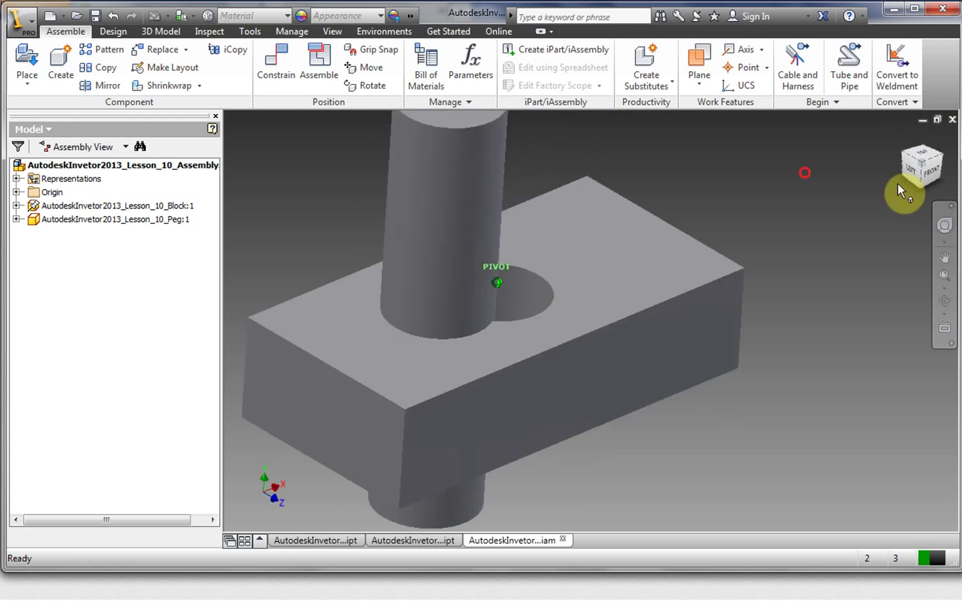
left_click_drag(501, 254, 538, 163)
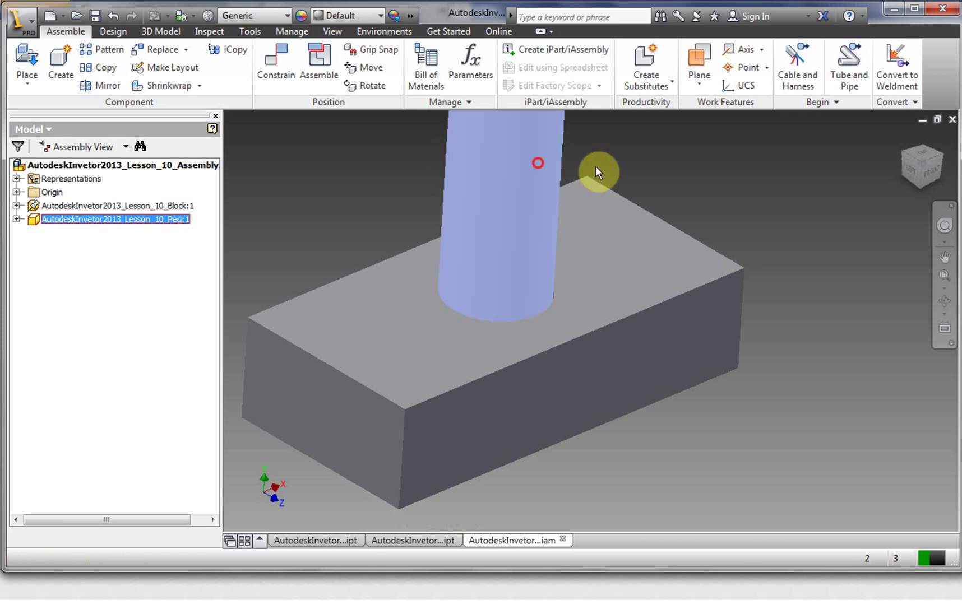
left_click(932, 169)
left_click_drag(928, 169, 799, 318)
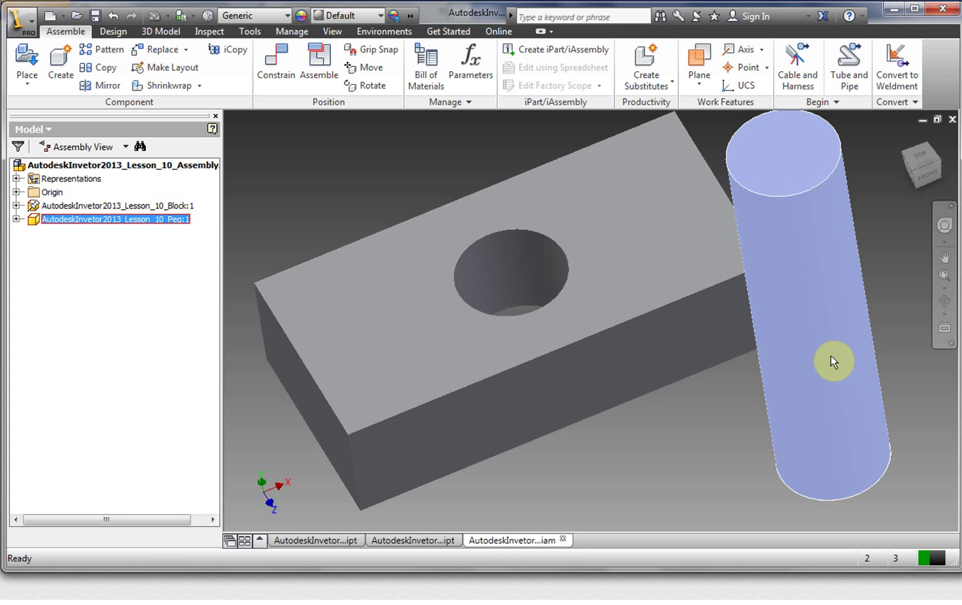
left_click_drag(675, 360, 776, 387)
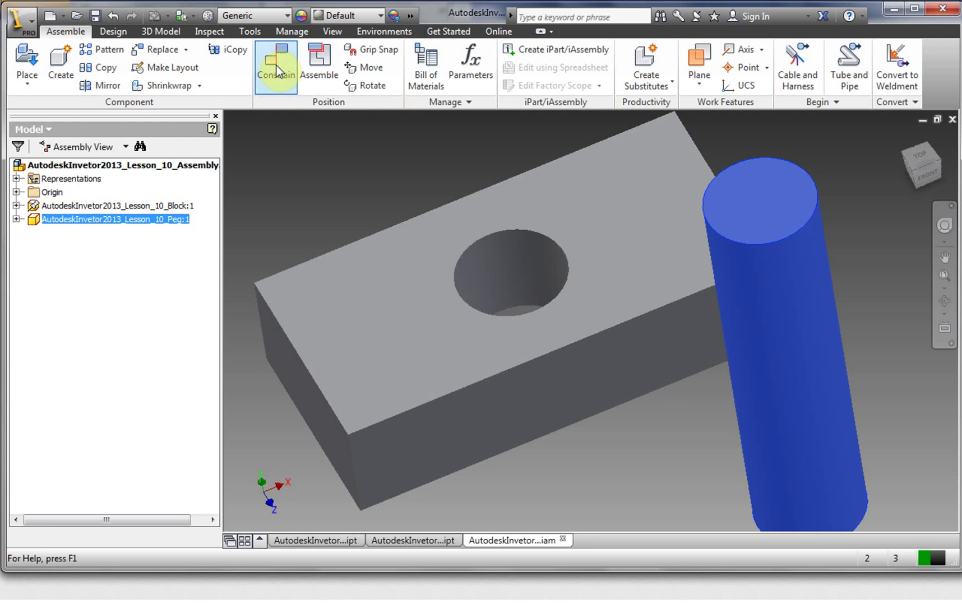
- Move the Place Constraint dialog aside and switch from Angle back to Mate type
left_click_drag(318, 179, 190, 82)
left_click_drag(275, 113, 245, 127)
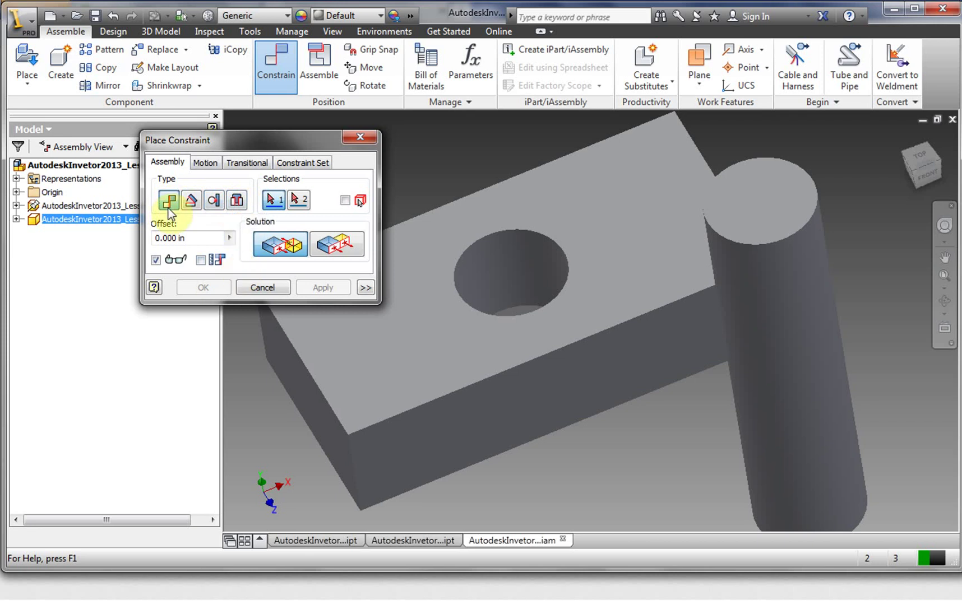
left_click(192, 200)
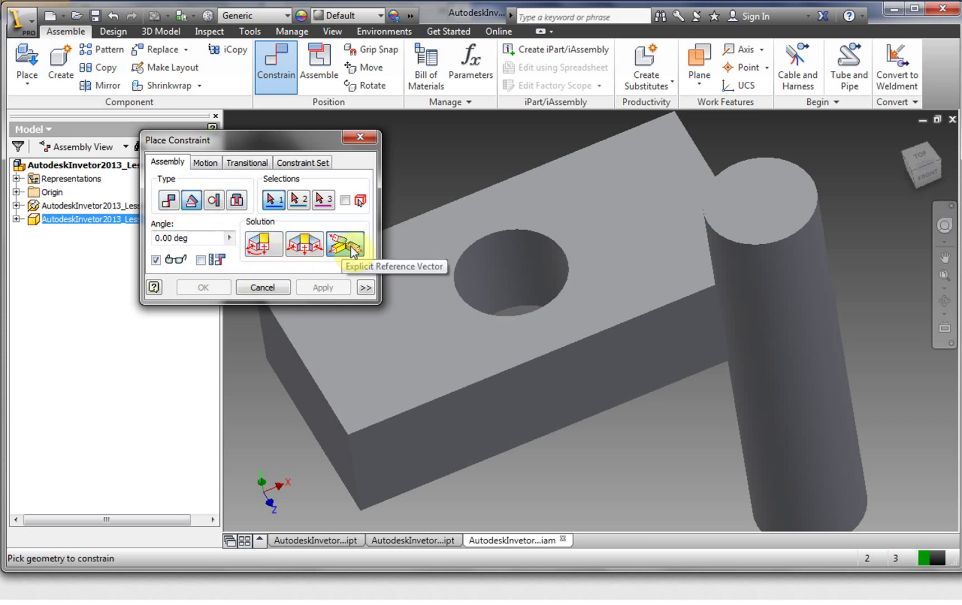
left_click(169, 200)
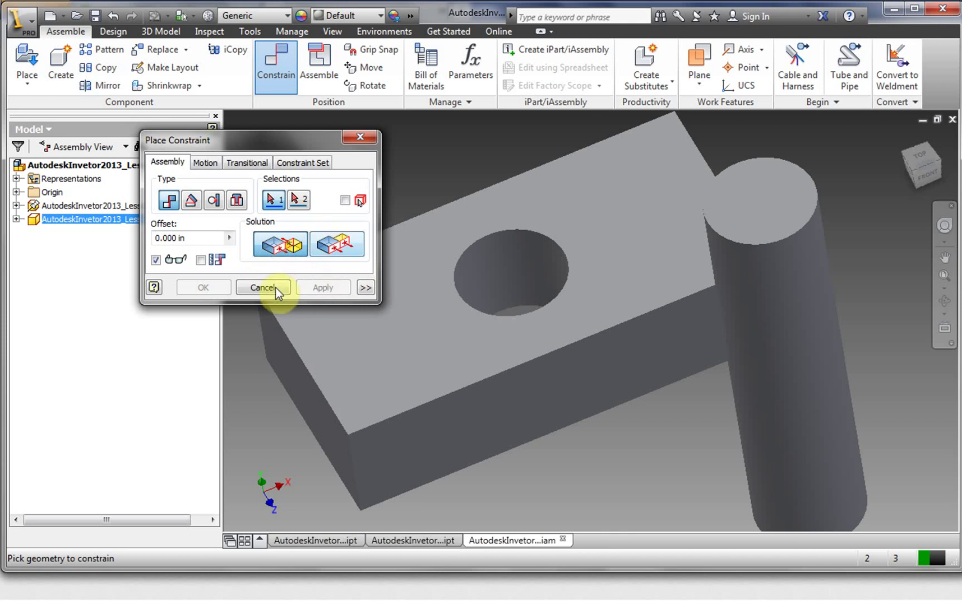
- Mate the peg's centre axis to the block hole's axis and apply the constraint
left_click_drag(249, 147, 241, 193)
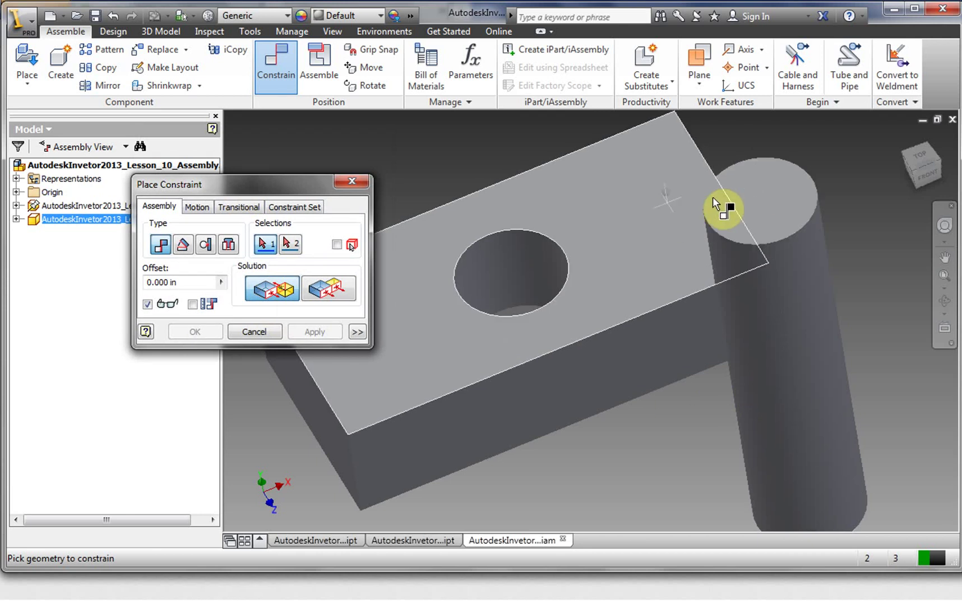
left_click(777, 312)
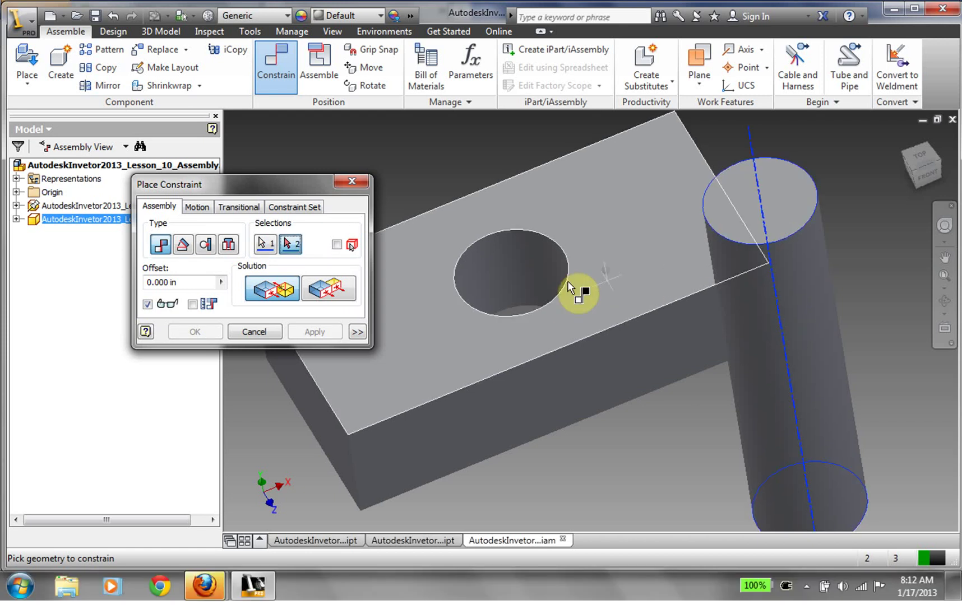
left_click(511, 282)
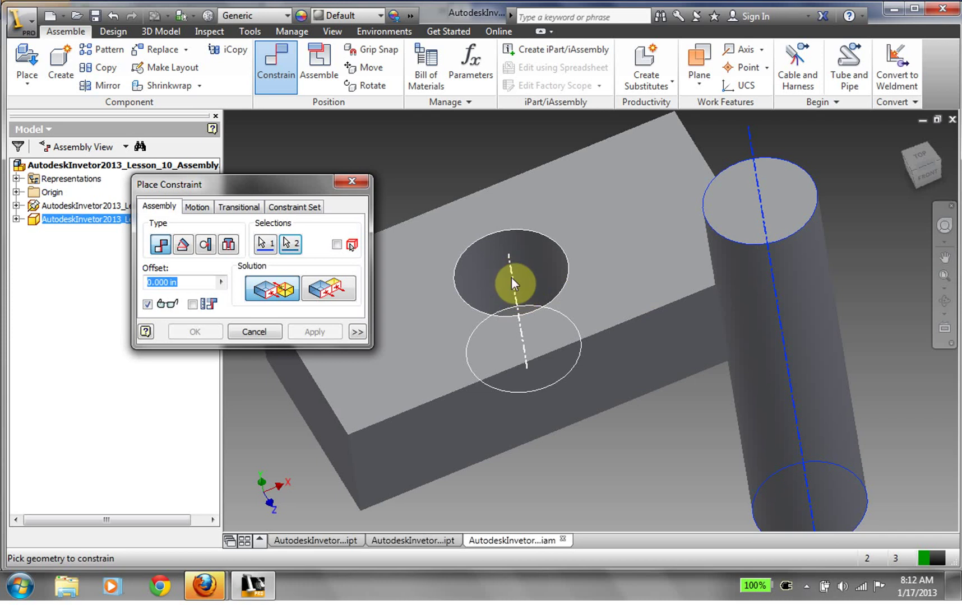
left_click(511, 276)
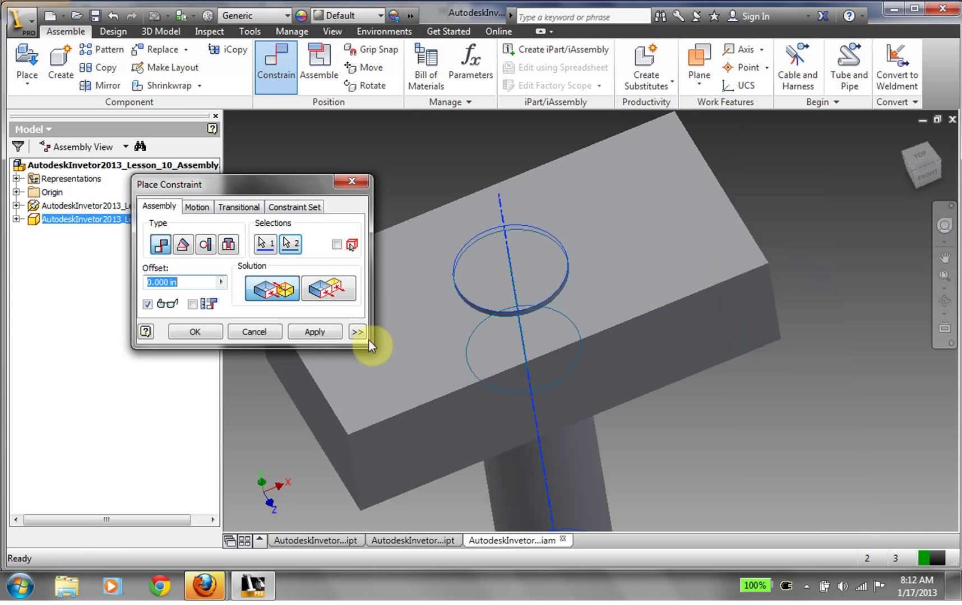
left_click_drag(285, 184, 260, 237)
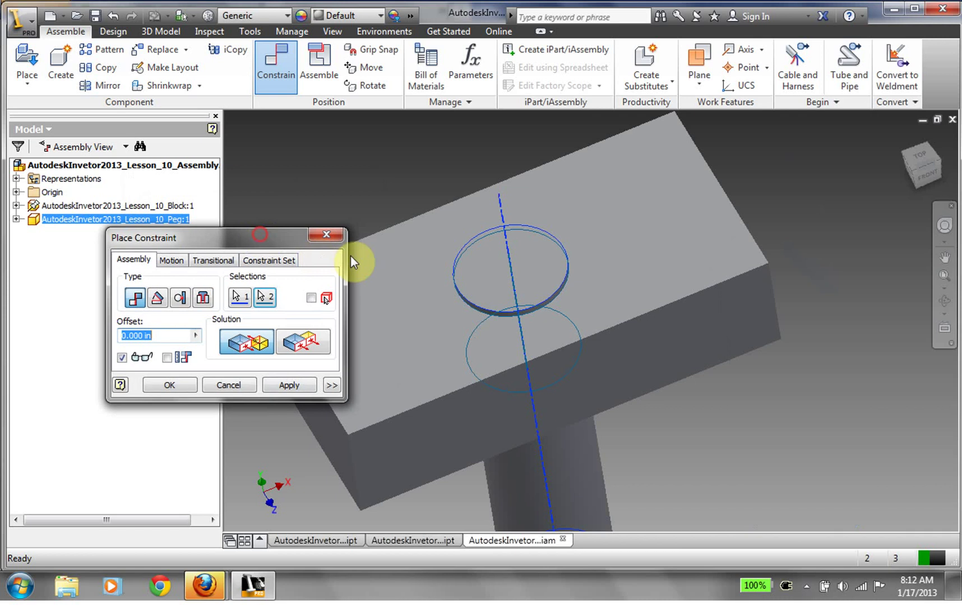
left_click(290, 386)
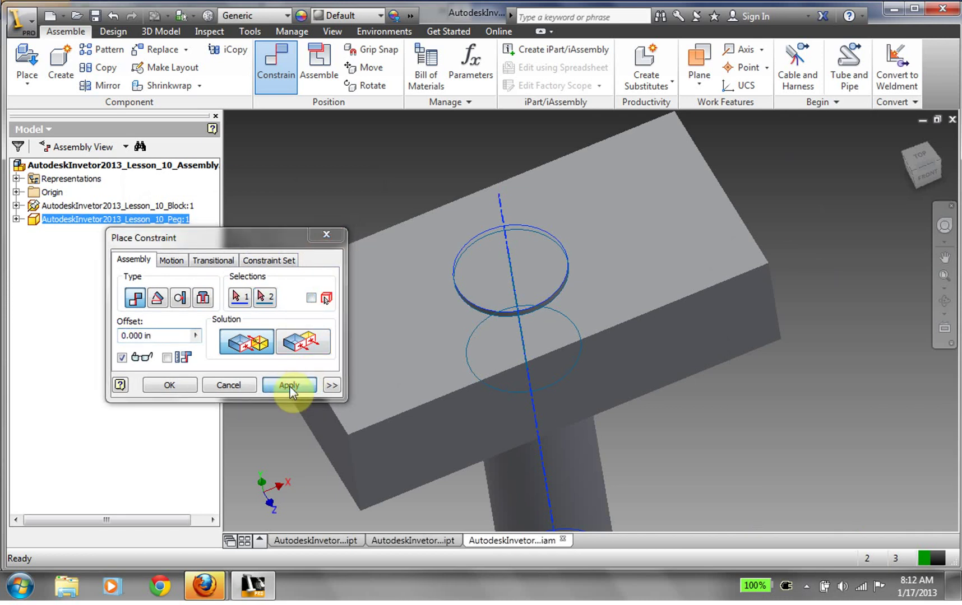
- Drag the peg to confirm its axis mate keeps it sliding only along the block's hole
left_click(329, 236)
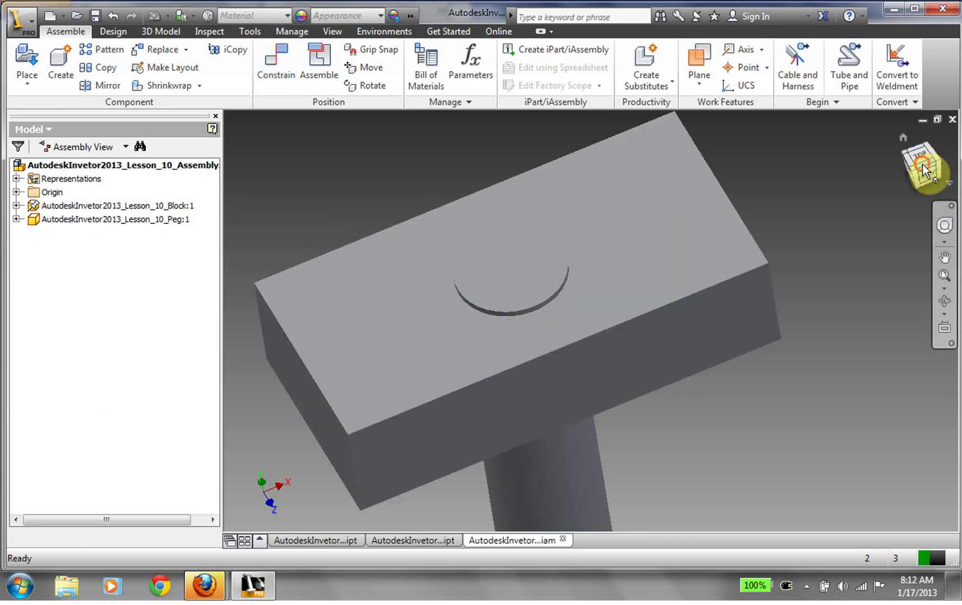
left_click_drag(914, 192, 888, 176)
left_click_drag(569, 472, 591, 380)
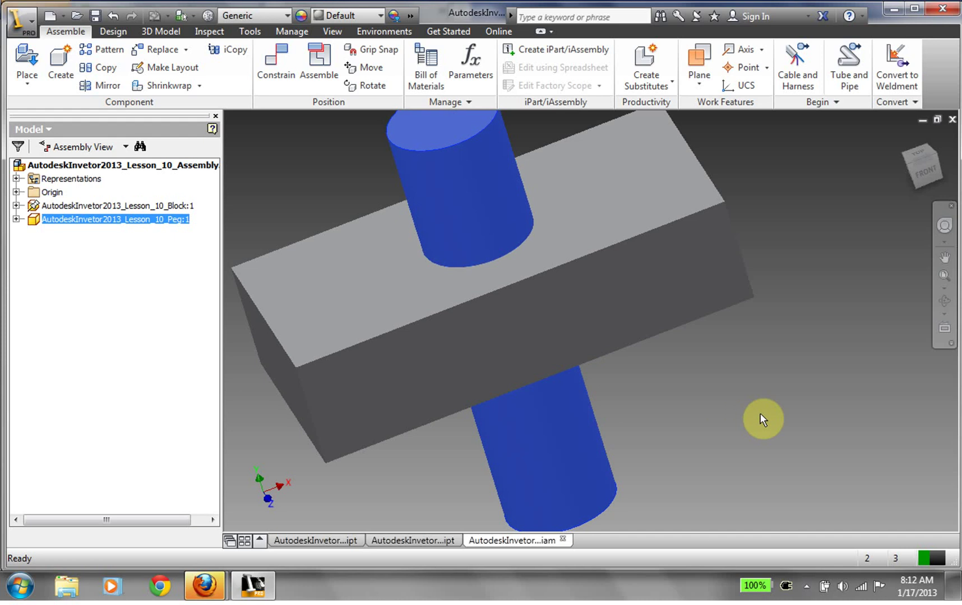
left_click(839, 298)
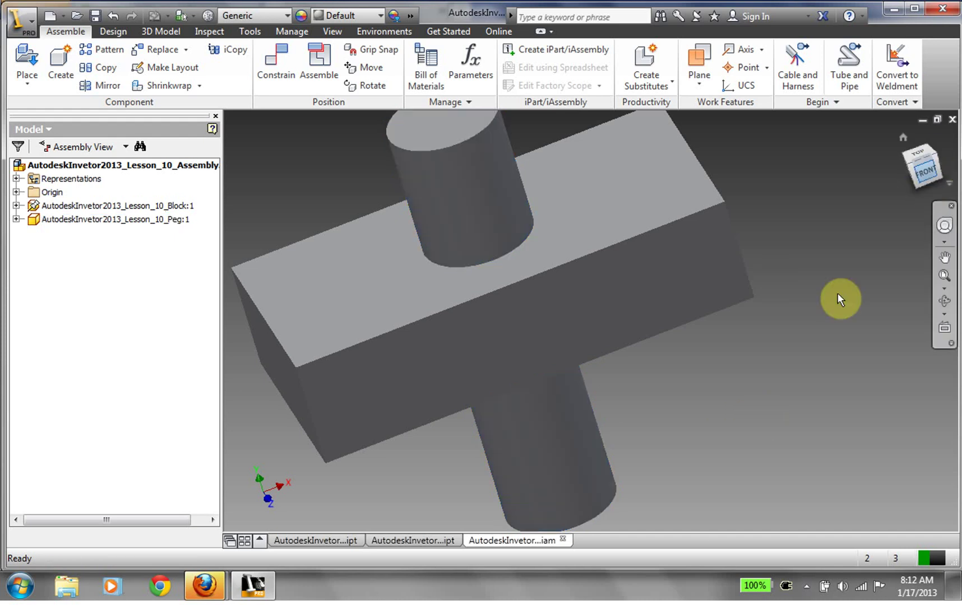